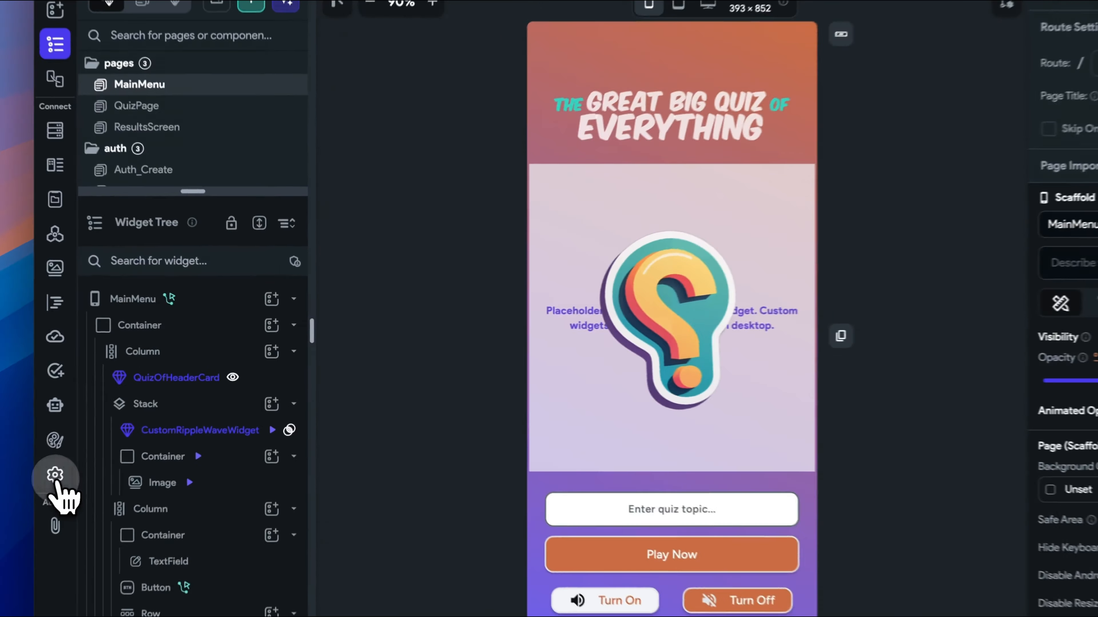
Add the ElevenLabs Text-to-Speech Audio Player library to the project dependencies and open its details.
{"action": "left_click", "coordinate": [116, 437]}
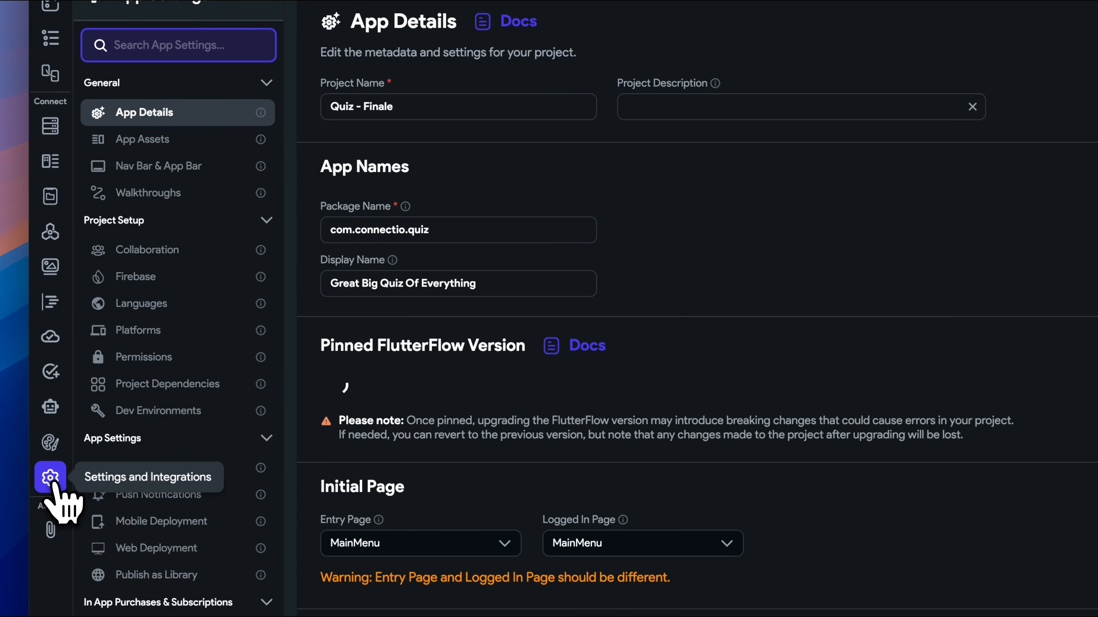
{"action": "left_click", "coordinate": [191, 386]}
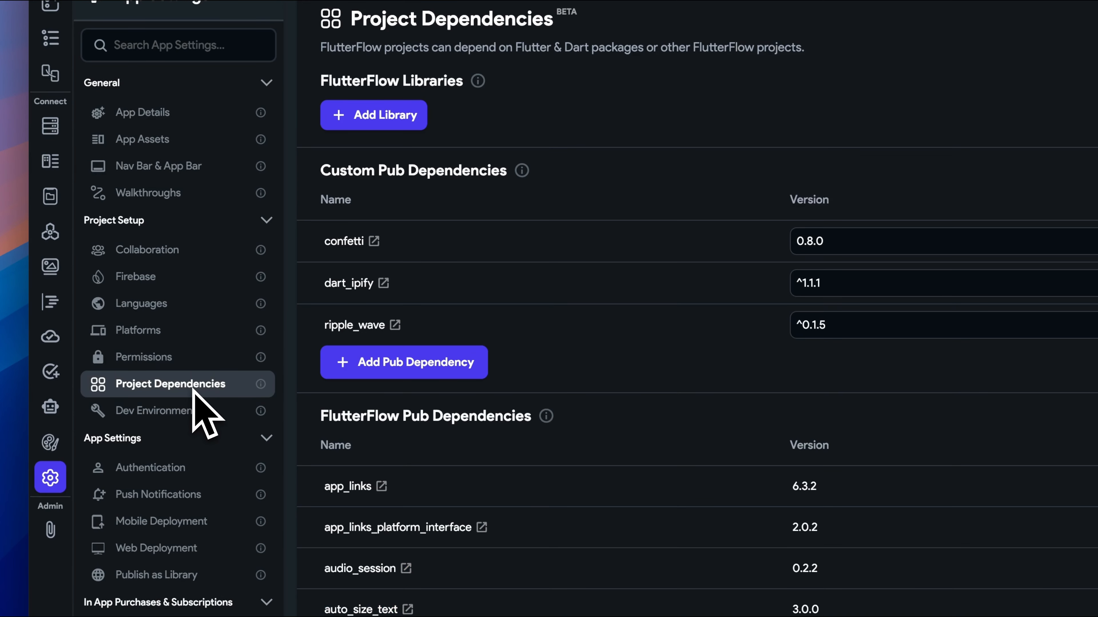
{"action": "left_click", "coordinate": [372, 115]}
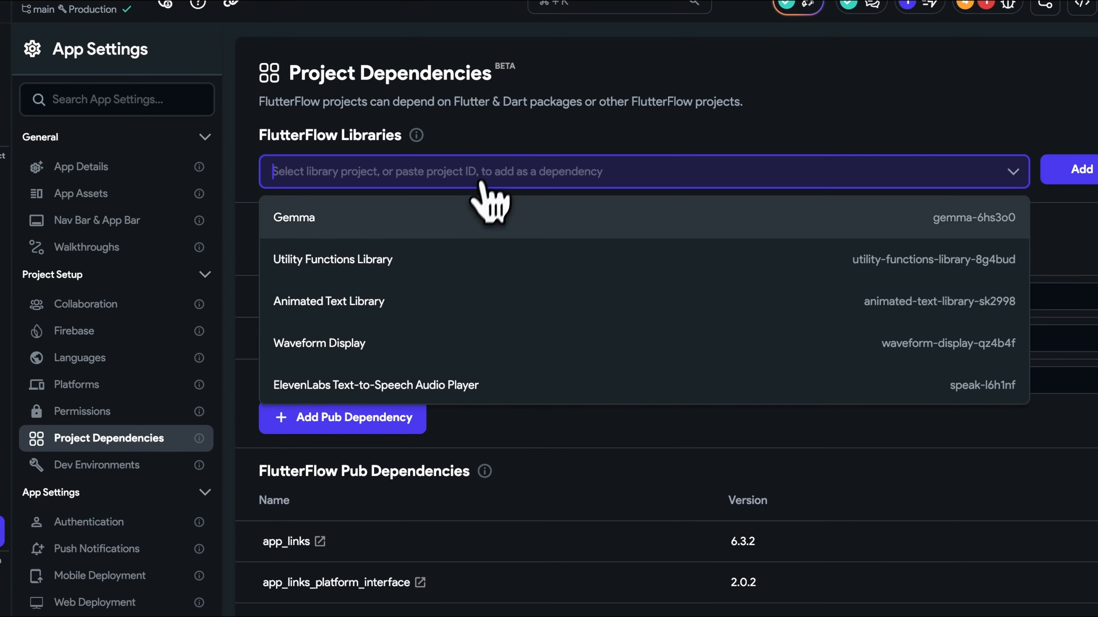
{"action": "left_click", "coordinate": [571, 387]}
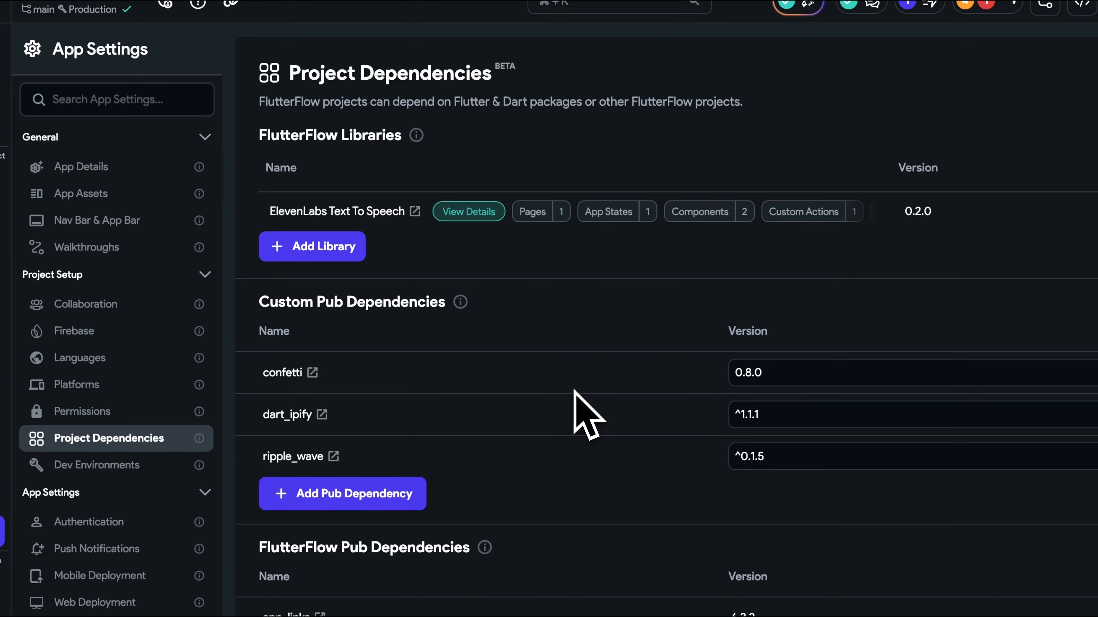
{"action": "left_click", "coordinate": [489, 212]}
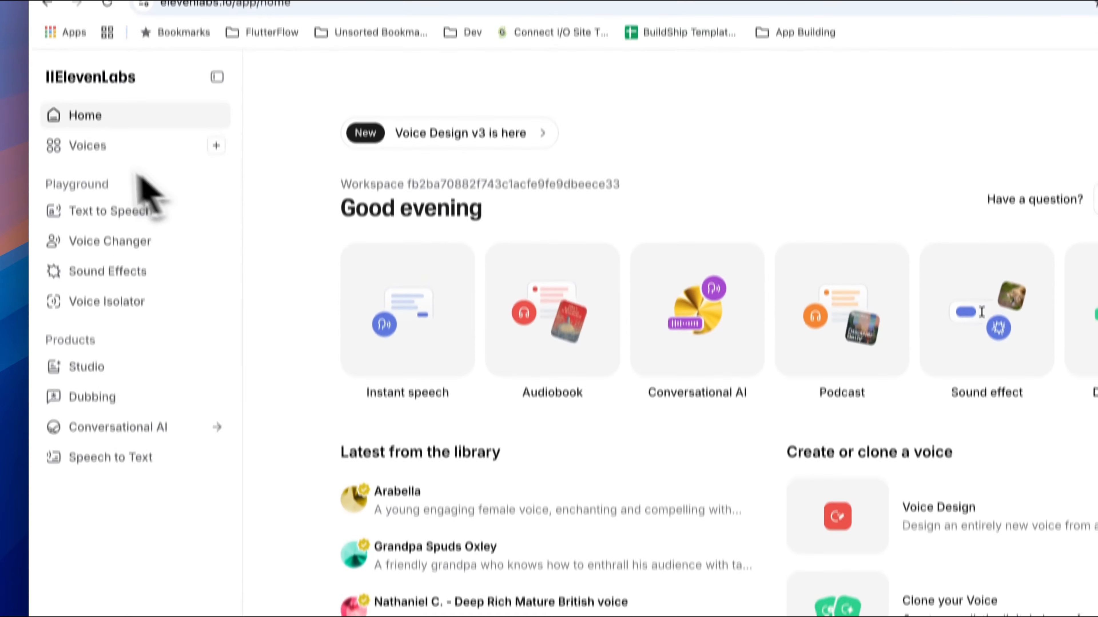
In ElevenLabs, copy the voice ID of Russo - Dramatic Australian TV from the saved voices.
{"action": "left_click", "coordinate": [89, 168]}
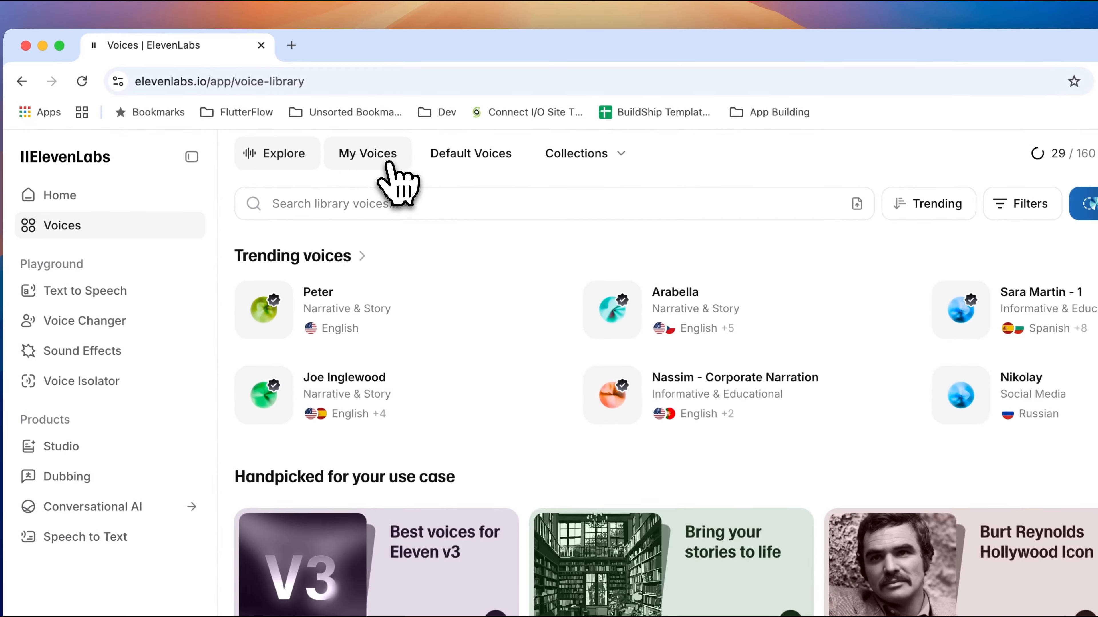
{"action": "left_click", "coordinate": [383, 147]}
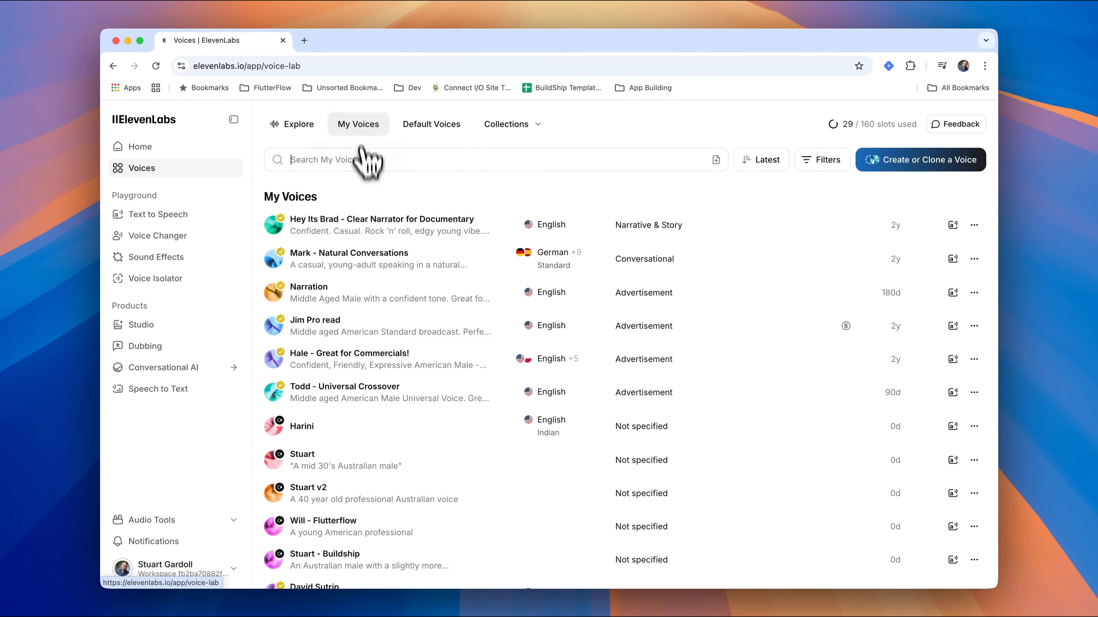
{"action": "scroll", "coordinate": [410, 389], "scroll_direction": "down", "scroll_amount": 5}
{"action": "mouse_move", "coordinate": [411, 398]}
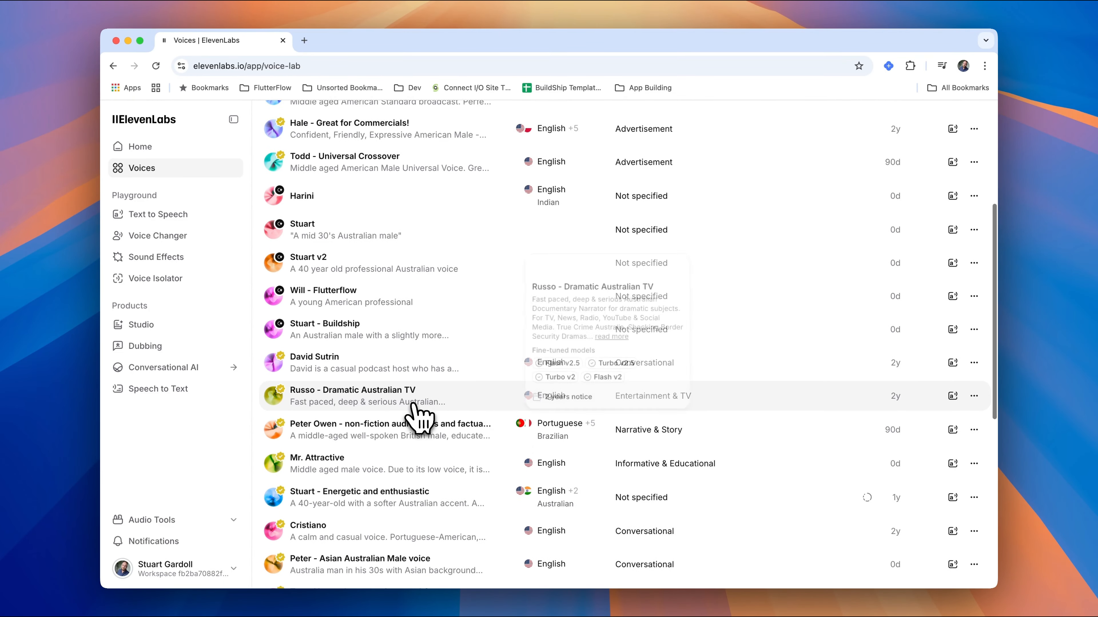
{"action": "left_click", "coordinate": [974, 396]}
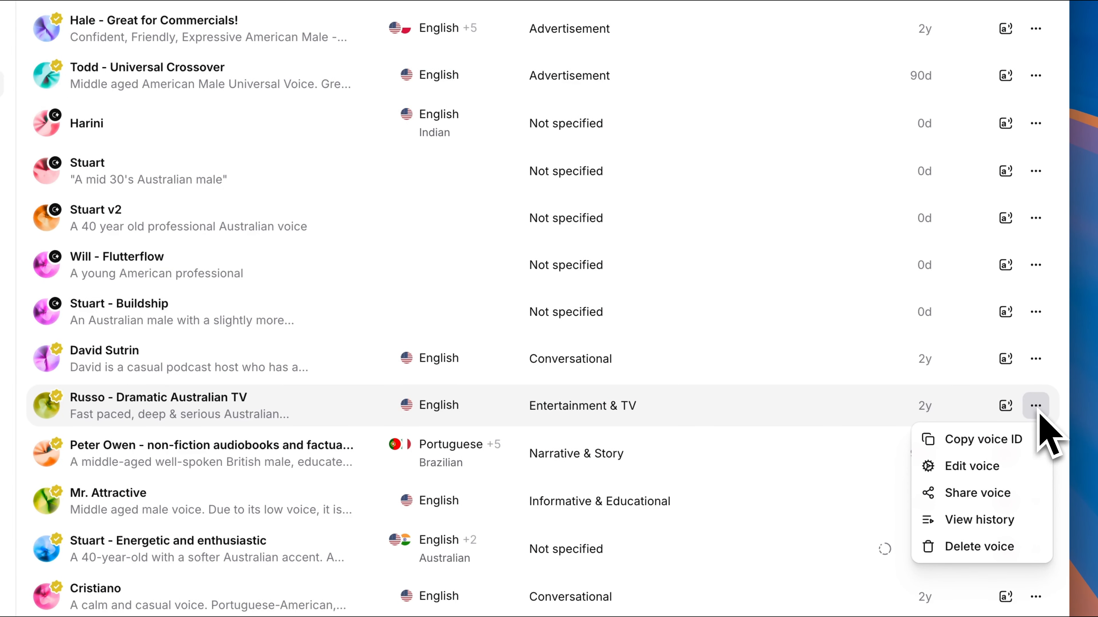
{"action": "left_click", "coordinate": [1020, 444]}
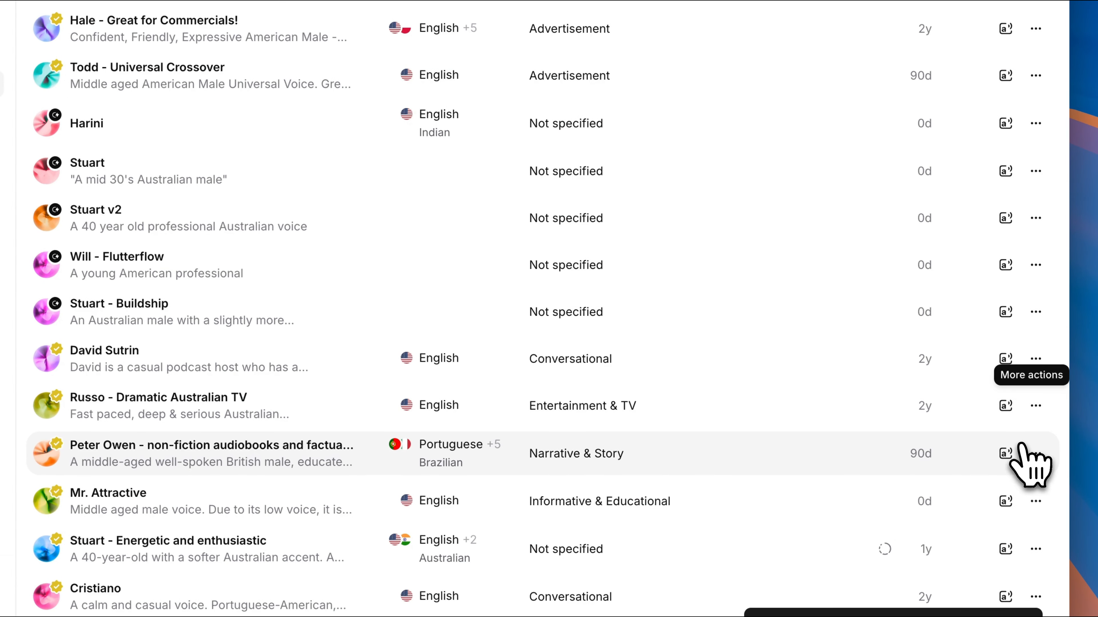
Switch to FlutterFlow and paste the copied voice ID as the library's voiceId value.
{"action": "key", "text": "super+Tab"}
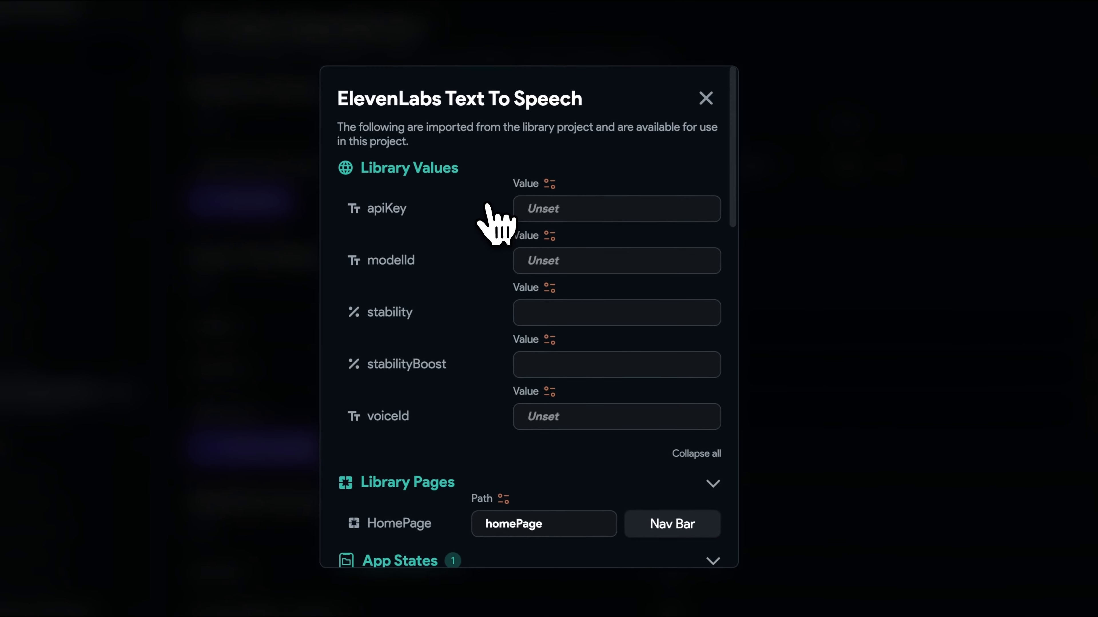
{"action": "left_click", "coordinate": [565, 418]}
{"action": "key", "text": "super+v"}
In ElevenLabs, use the Russo - Dramatic Australian TV voice for Text to Speech, generate the FlutterFlow question, and show the speech settings.
{"action": "key", "text": "super+Tab"}
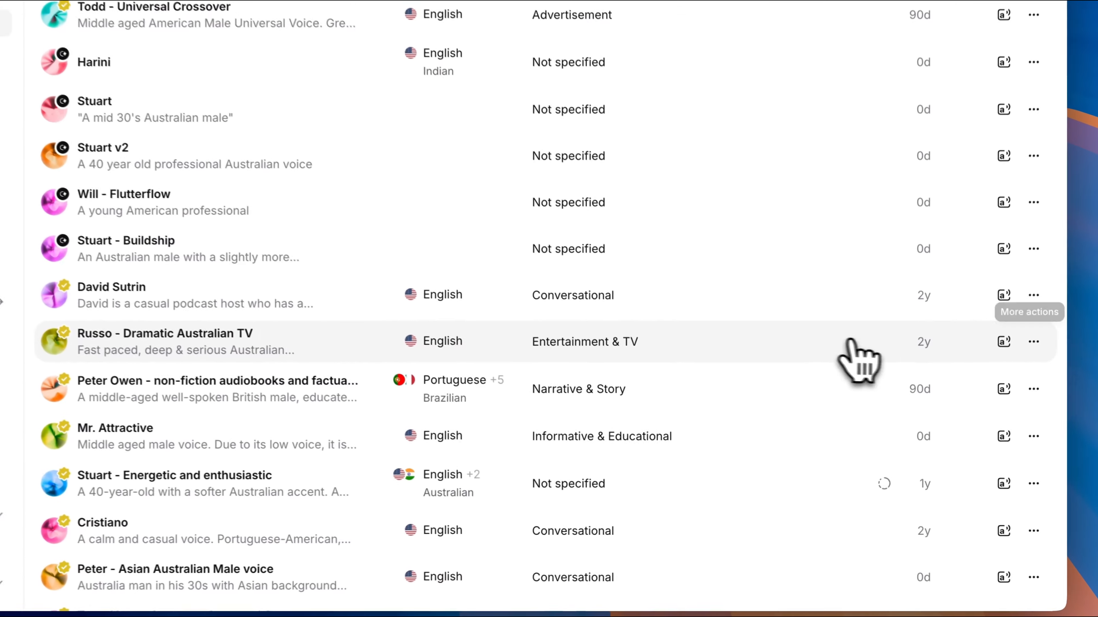
{"action": "left_click", "coordinate": [904, 411]}
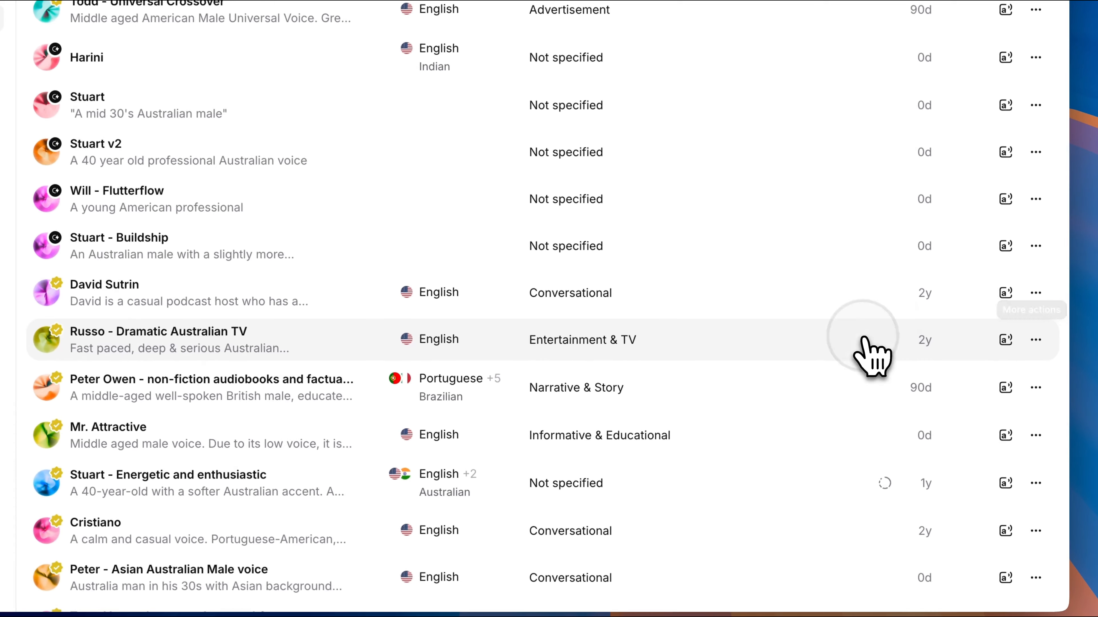
{"action": "left_click", "coordinate": [1006, 341]}
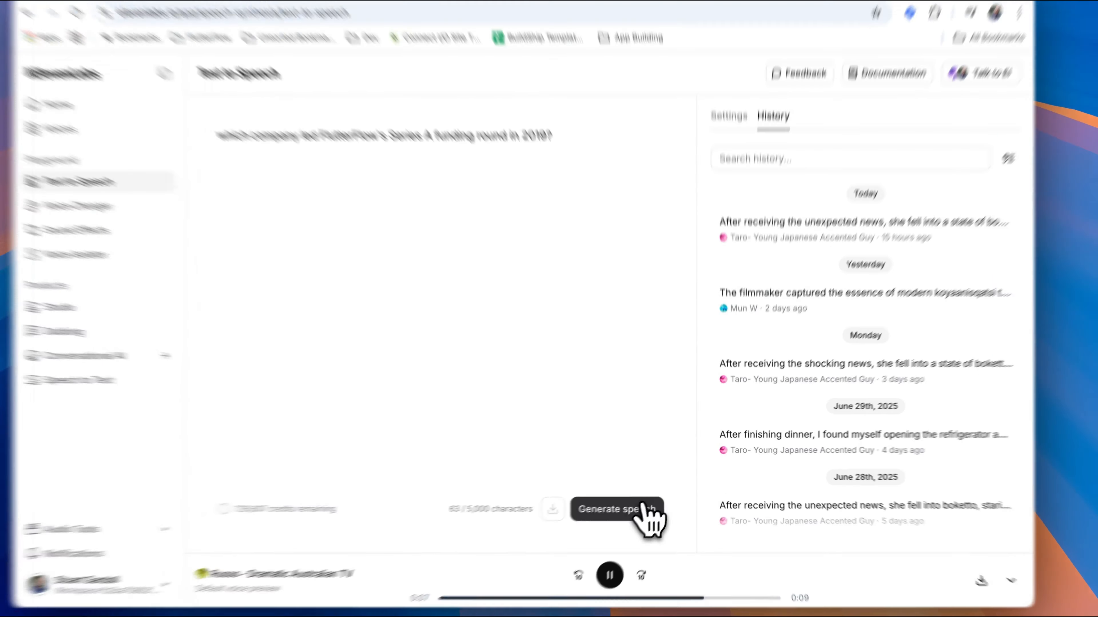
{"action": "left_click", "coordinate": [635, 503]}
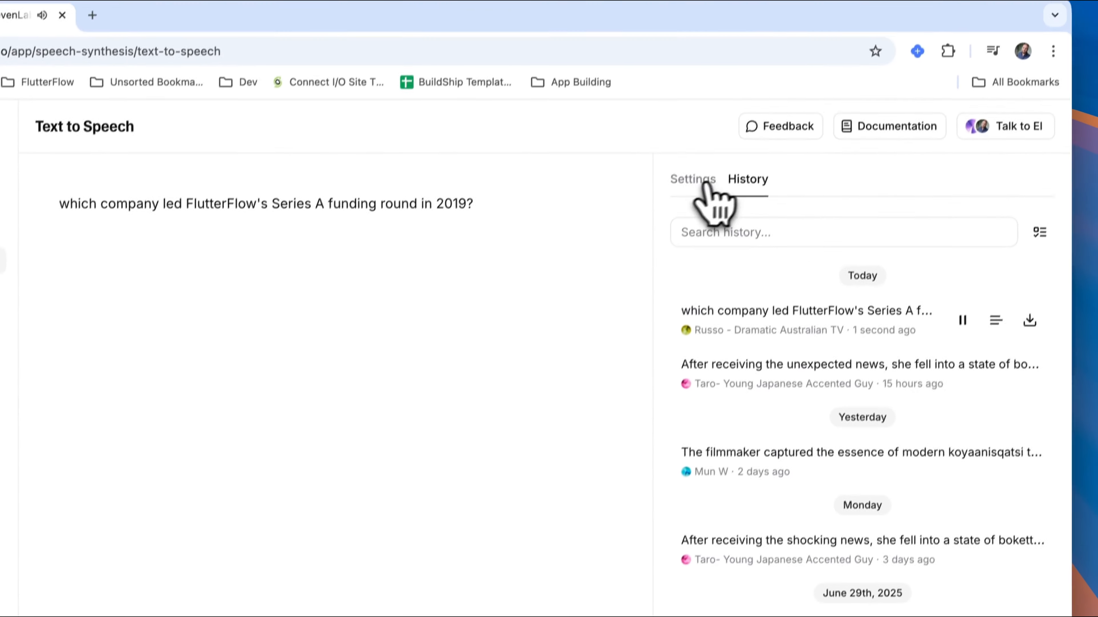
{"action": "left_click", "coordinate": [727, 35]}
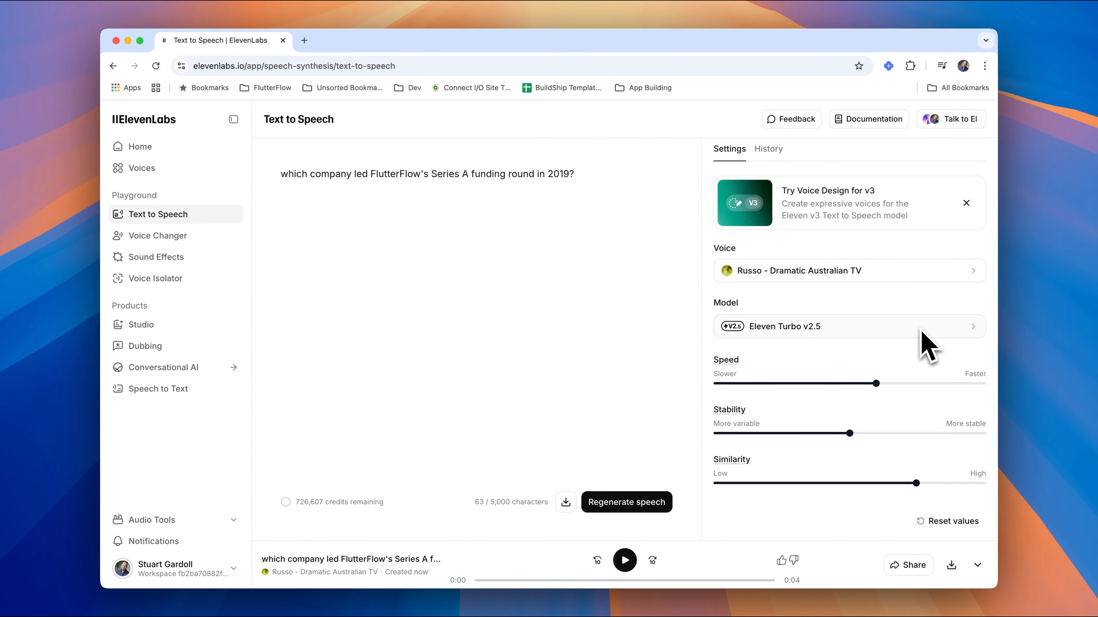
Check the model name in ElevenLabs and set the FlutterFlow library's modelId value to eleven_turbo_v2.5.
{"action": "key", "text": "super+Tab"}
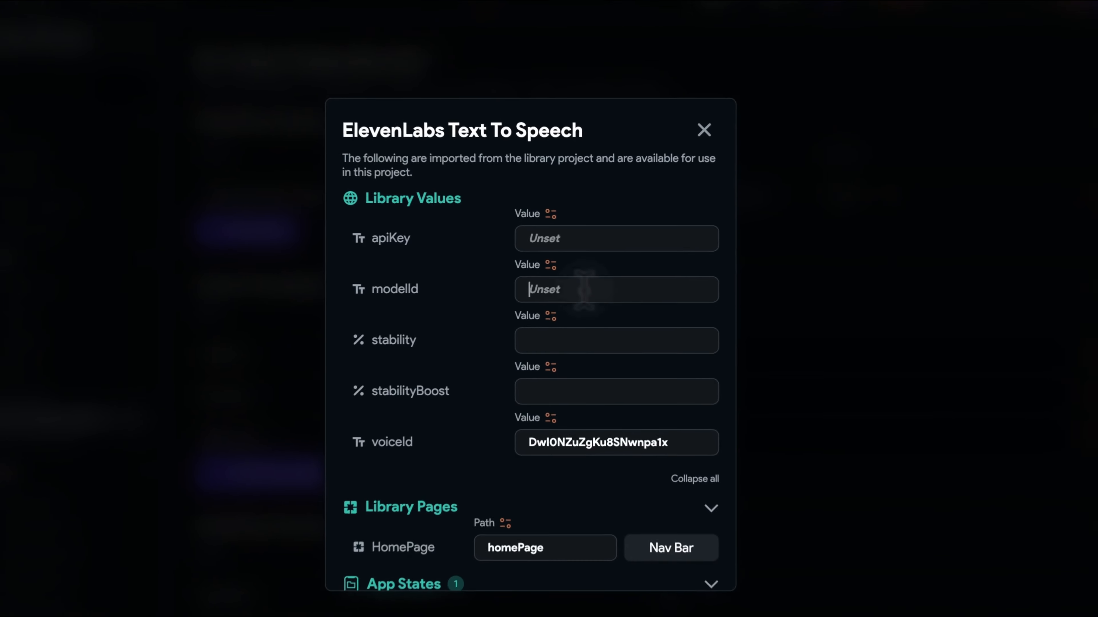
{"action": "key", "text": "super+Tab"}
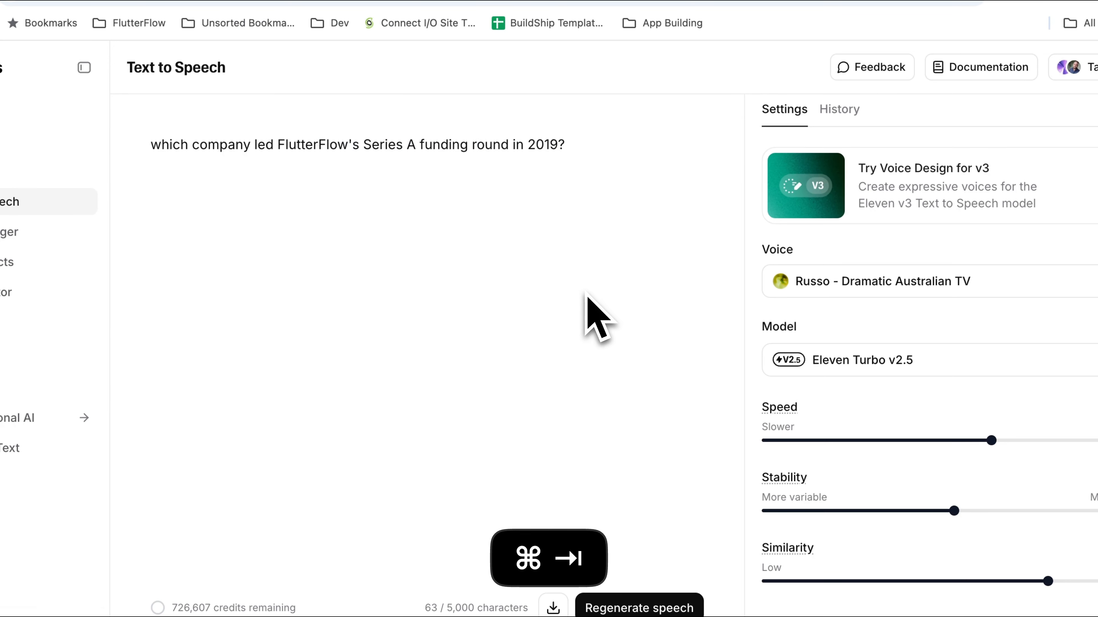
{"action": "key", "text": "super+Tab"}
{"action": "type", "text": "elev"}
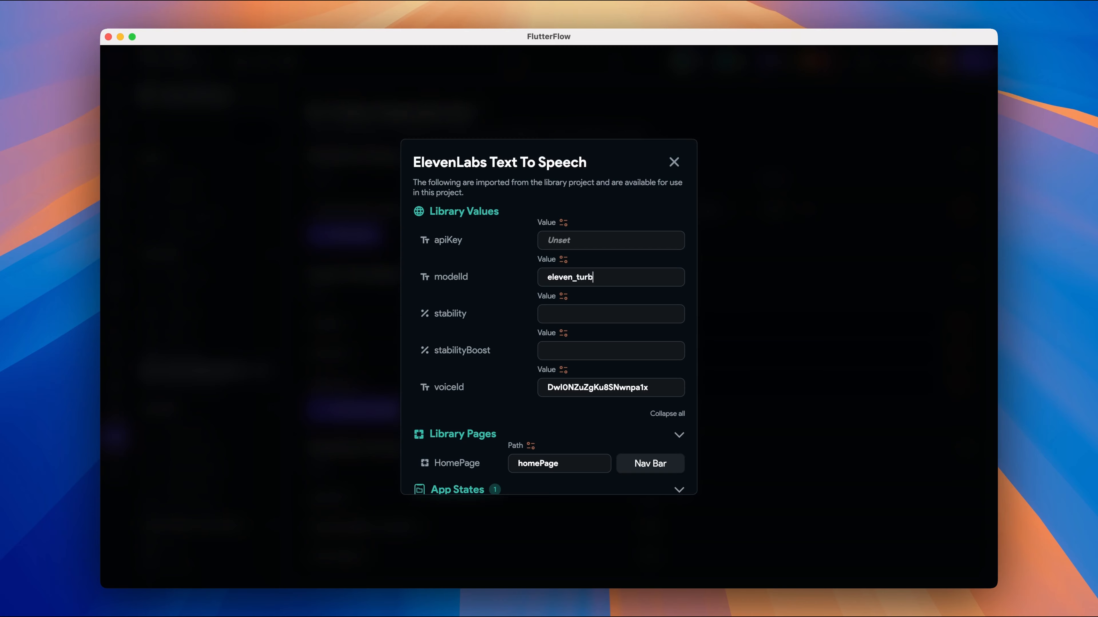
{"action": "type", "text": "en_turbo_v"}
{"action": "key", "text": "super+Tab"}
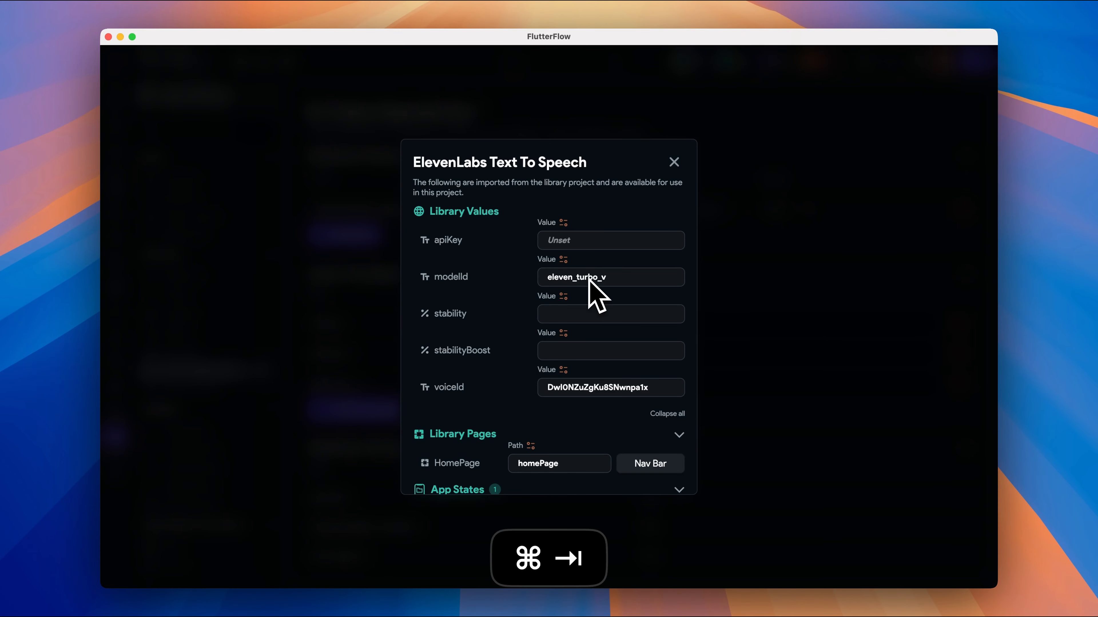
{"action": "type", "text": "2.5"}
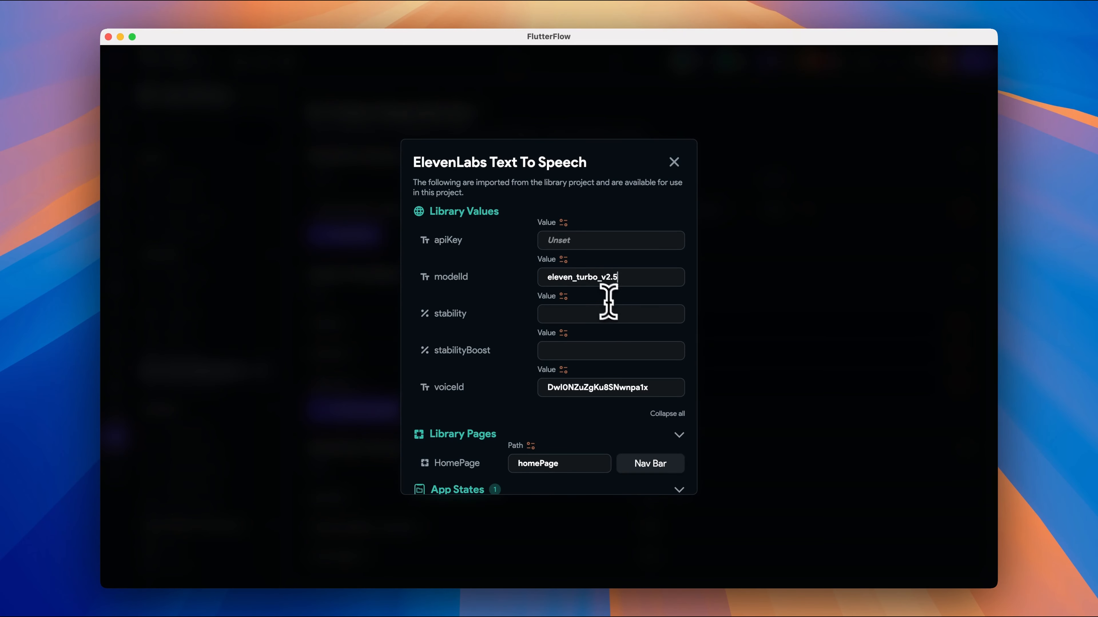
Check the Stability slider's percentage in ElevenLabs and set the FlutterFlow library's stability value to .50.
{"action": "left_click", "coordinate": [615, 315]}
{"action": "key", "text": "super+Tab"}
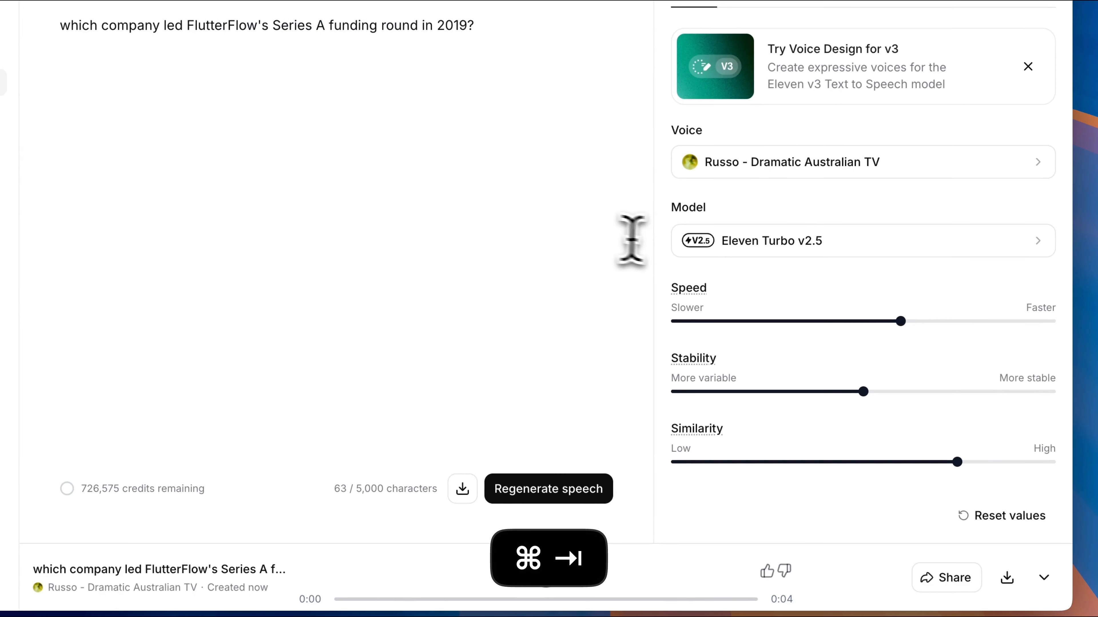
{"action": "mouse_move", "coordinate": [863, 393]}
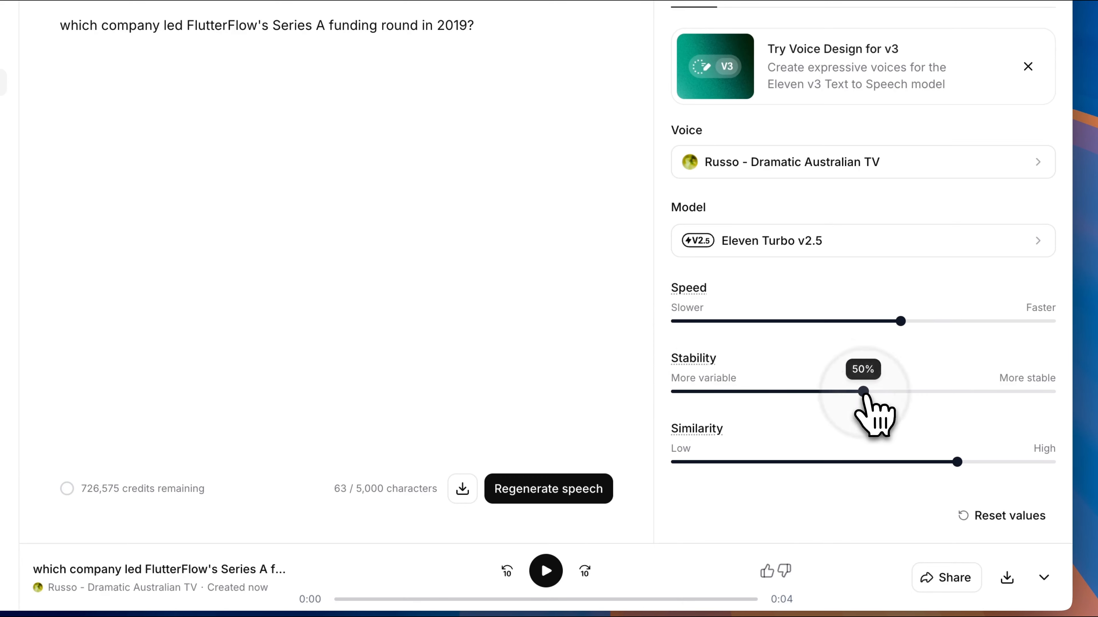
{"action": "key", "text": "super+Tab"}
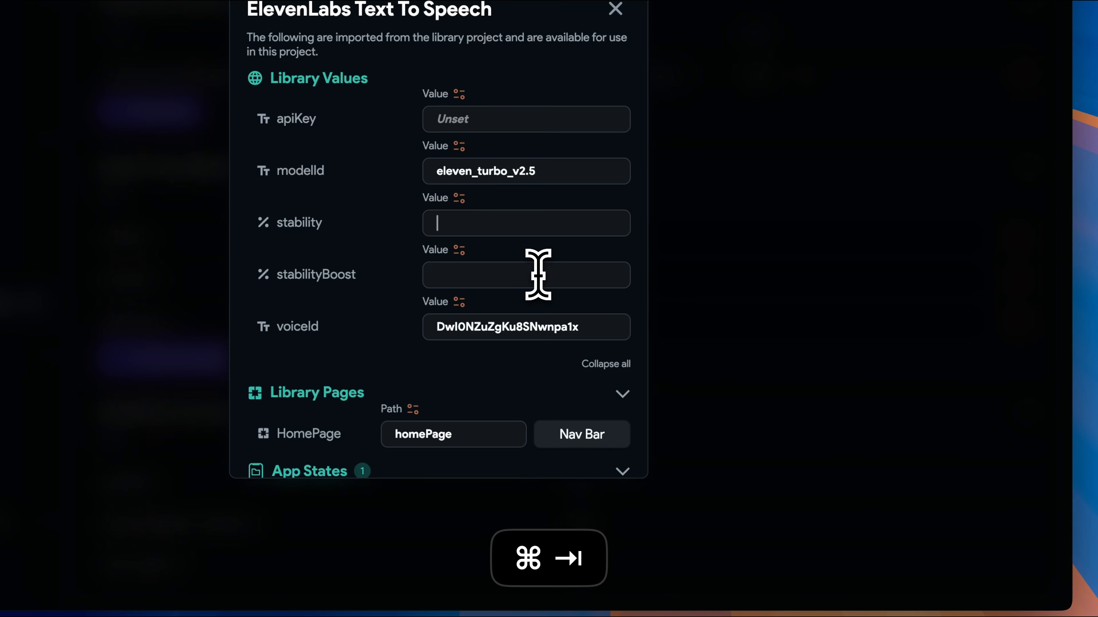
{"action": "type", "text": ".5"}
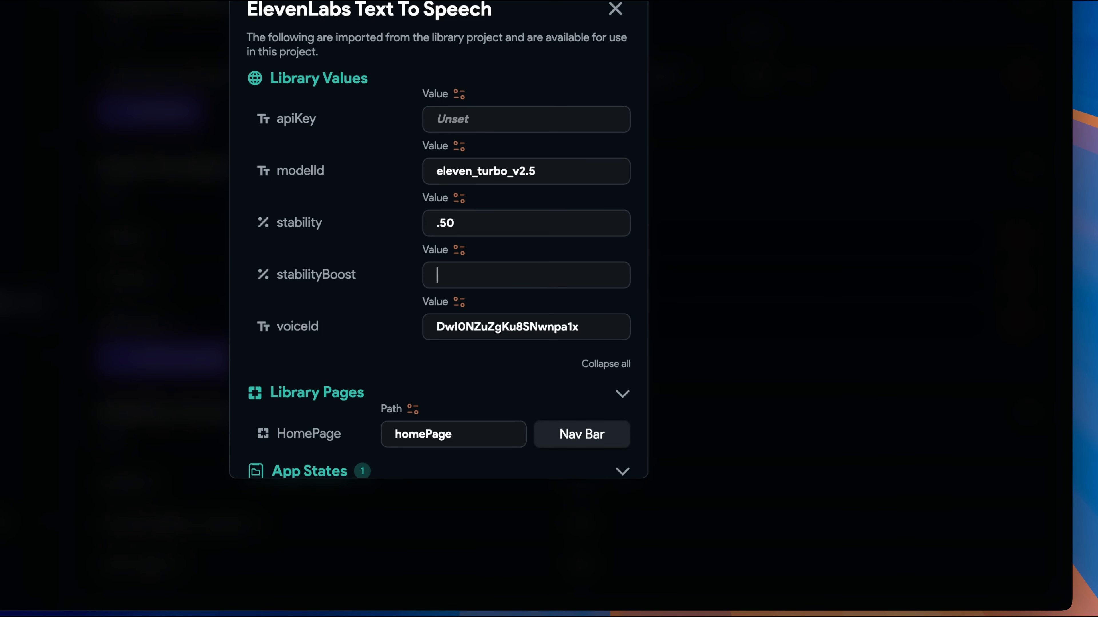
Check the Similarity slider's percentage in ElevenLabs and set the FlutterFlow library's stabilityBoost value to 0.75.
{"action": "key", "text": "super+Tab"}
{"action": "mouse_move", "coordinate": [952, 462]}
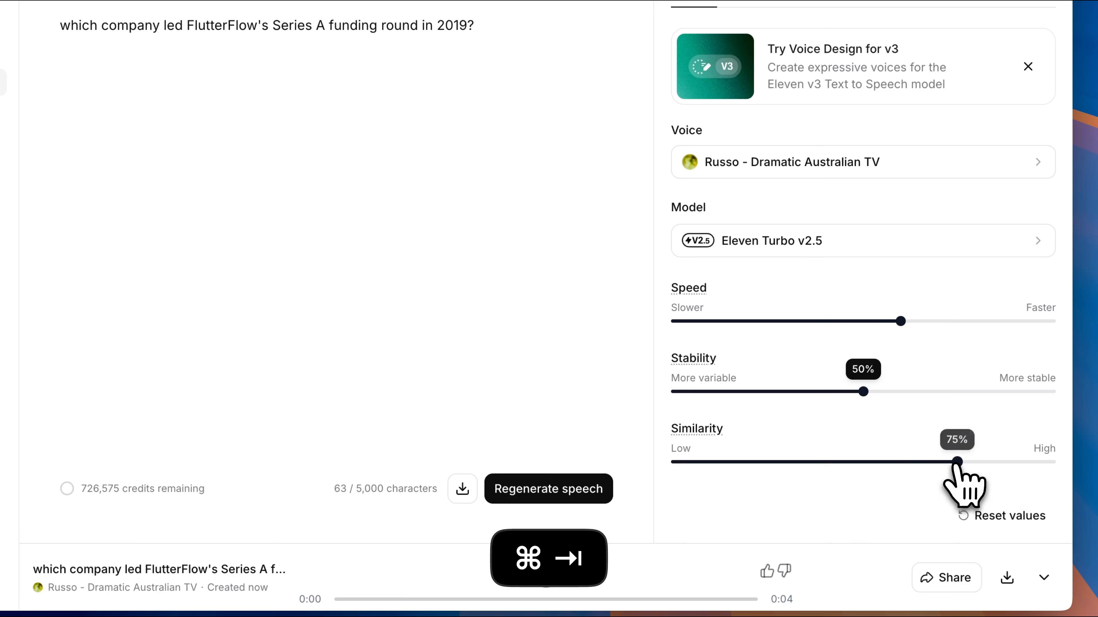
{"action": "key", "text": "super+Tab"}
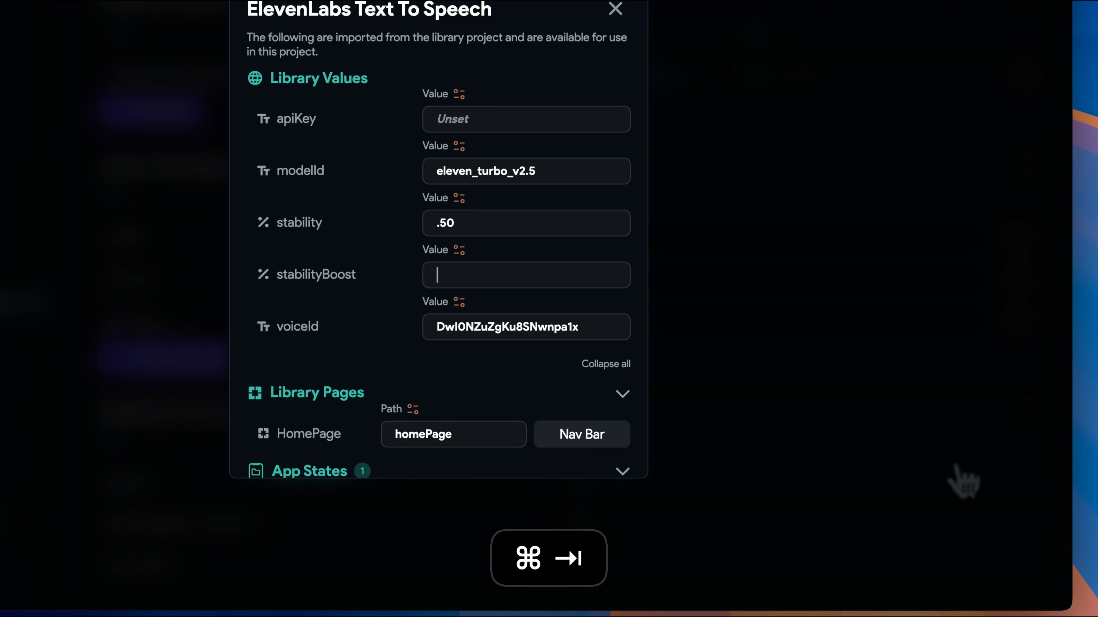
{"action": "type", "text": "0.75"}
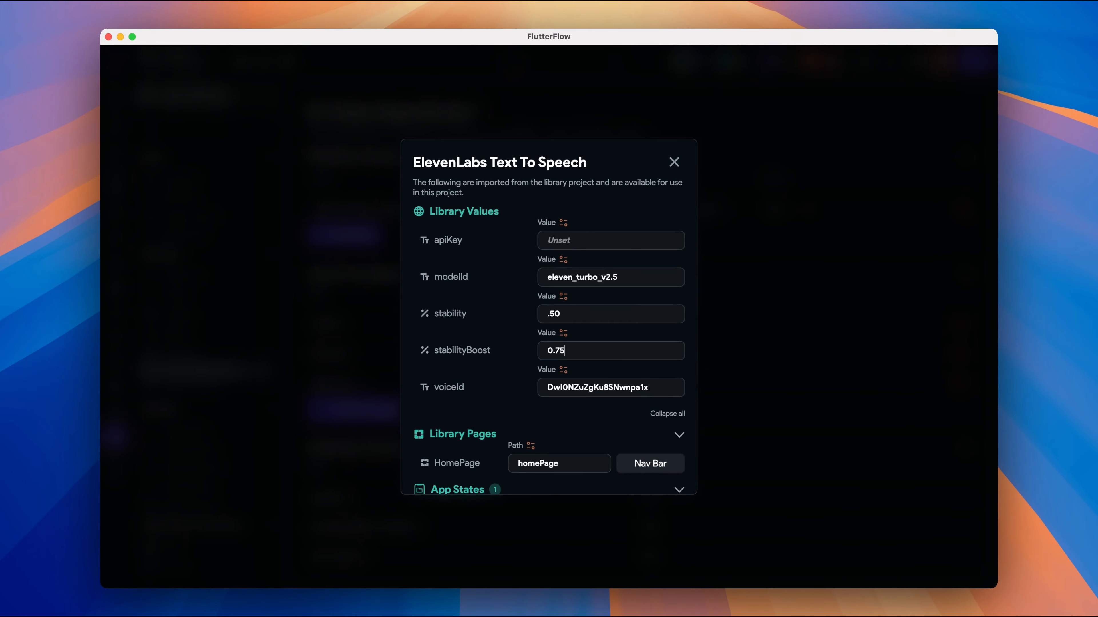
Switch to ElevenLabs and open the account's API Keys settings.
{"action": "key", "text": "super+Tab"}
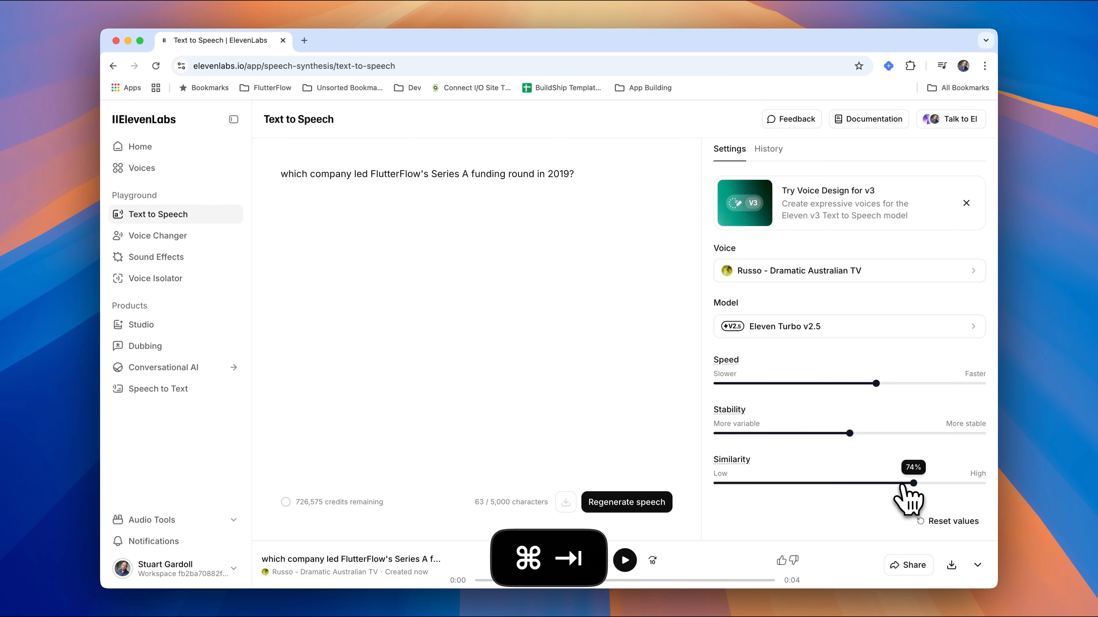
{"action": "left_click", "coordinate": [228, 568]}
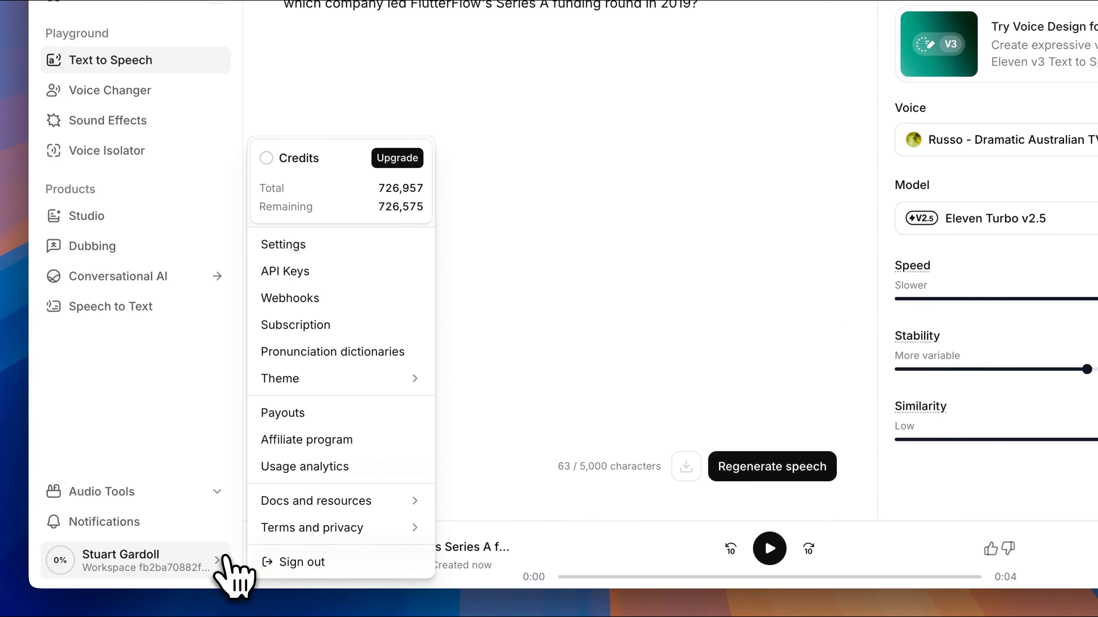
{"action": "left_click", "coordinate": [359, 271]}
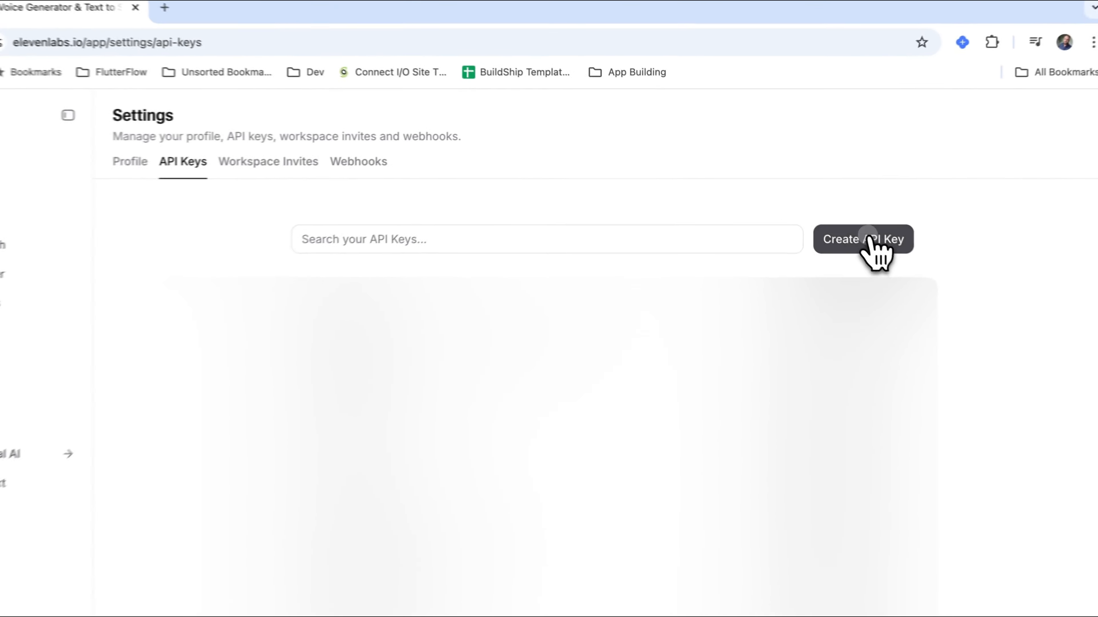
Start a new ElevenLabs API key named Quiz and grant it access to Text to Speech.
{"action": "left_click", "coordinate": [821, 211]}
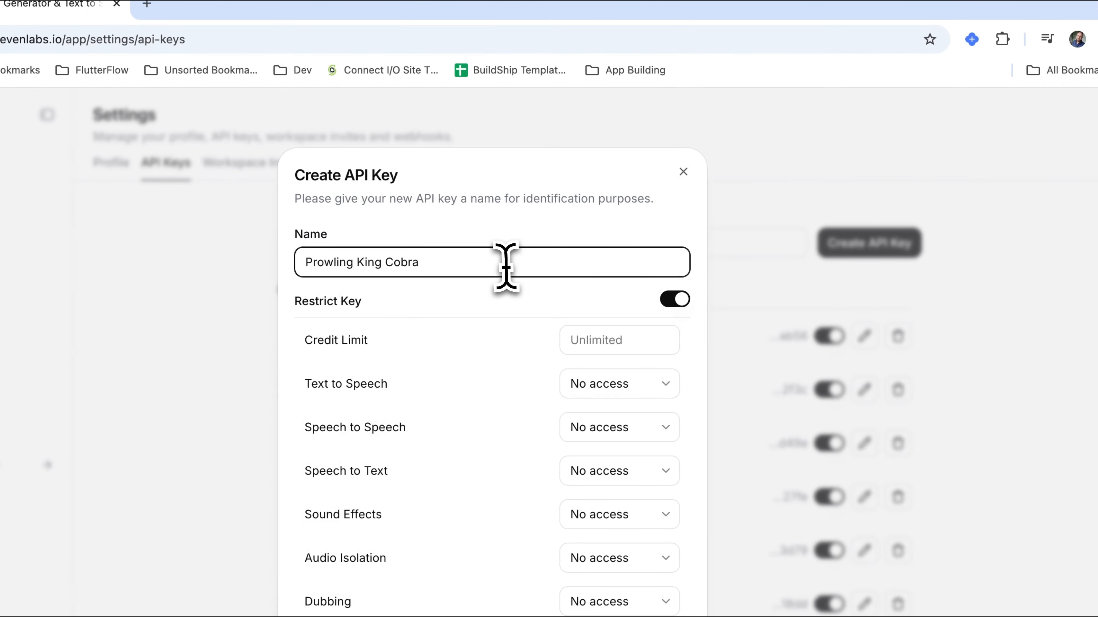
{"action": "left_click_drag", "start_coordinate": [505, 266], "coordinate": [315, 264]}
{"action": "type", "text": "Quiz"}
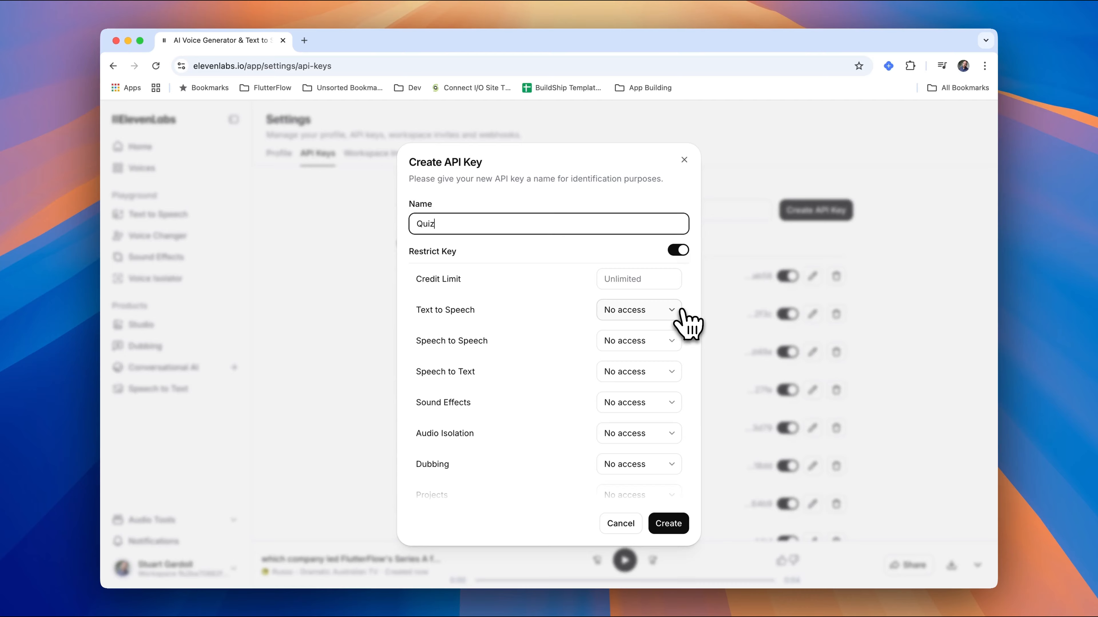
{"action": "left_click", "coordinate": [676, 311]}
{"action": "left_click", "coordinate": [646, 353]}
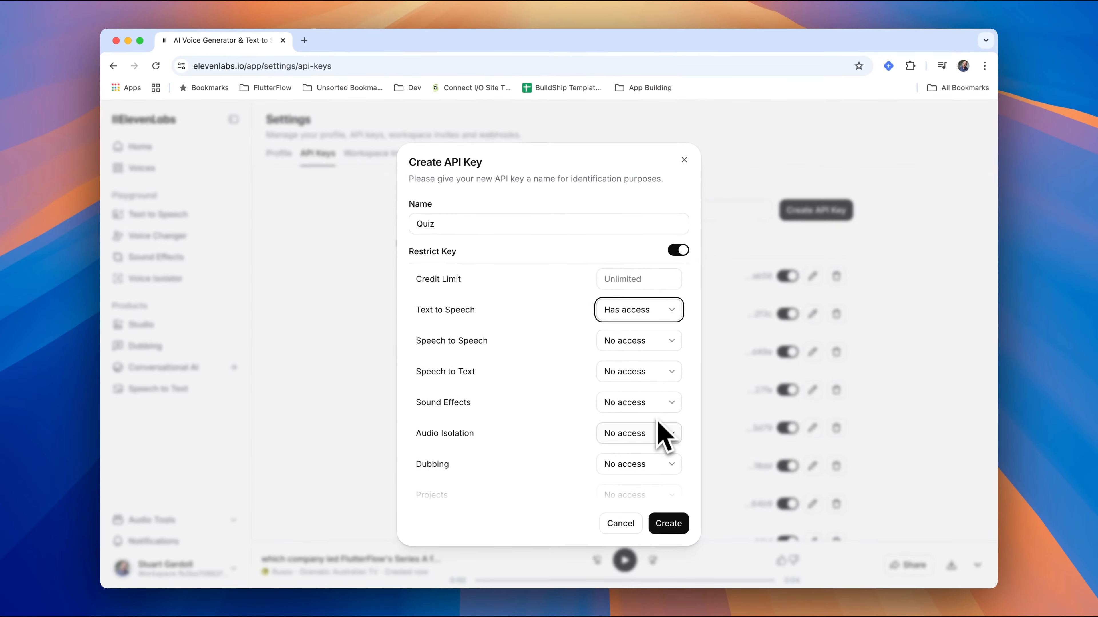
Give the Quiz key read-only access to Voices and Models, and create it.
{"action": "scroll", "coordinate": [657, 467], "scroll_direction": "down", "scroll_amount": 6}
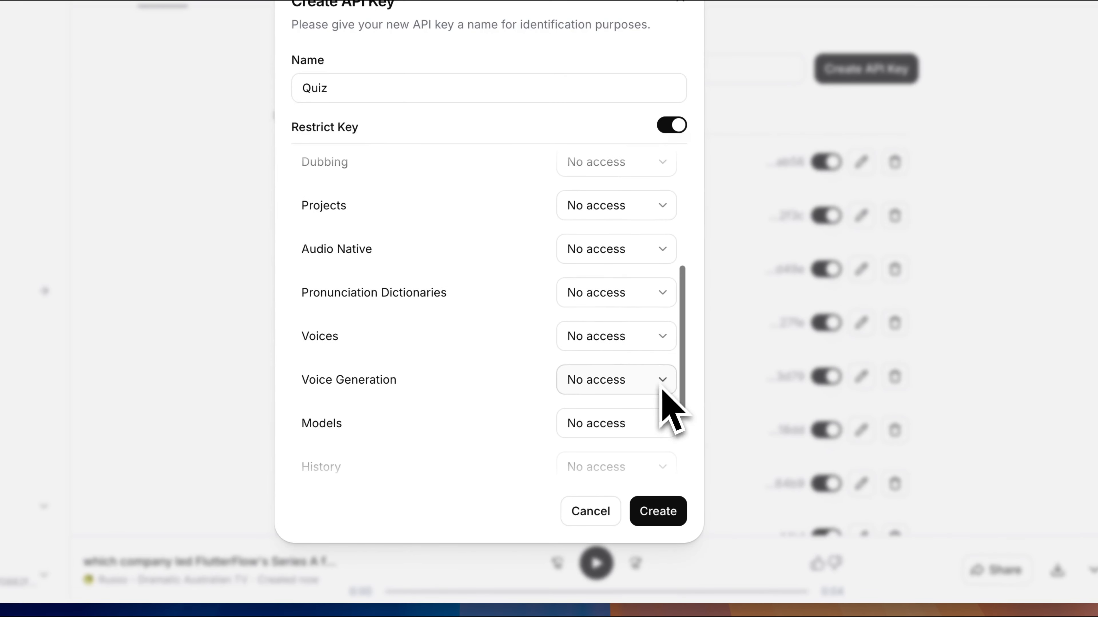
{"action": "left_click", "coordinate": [648, 339]}
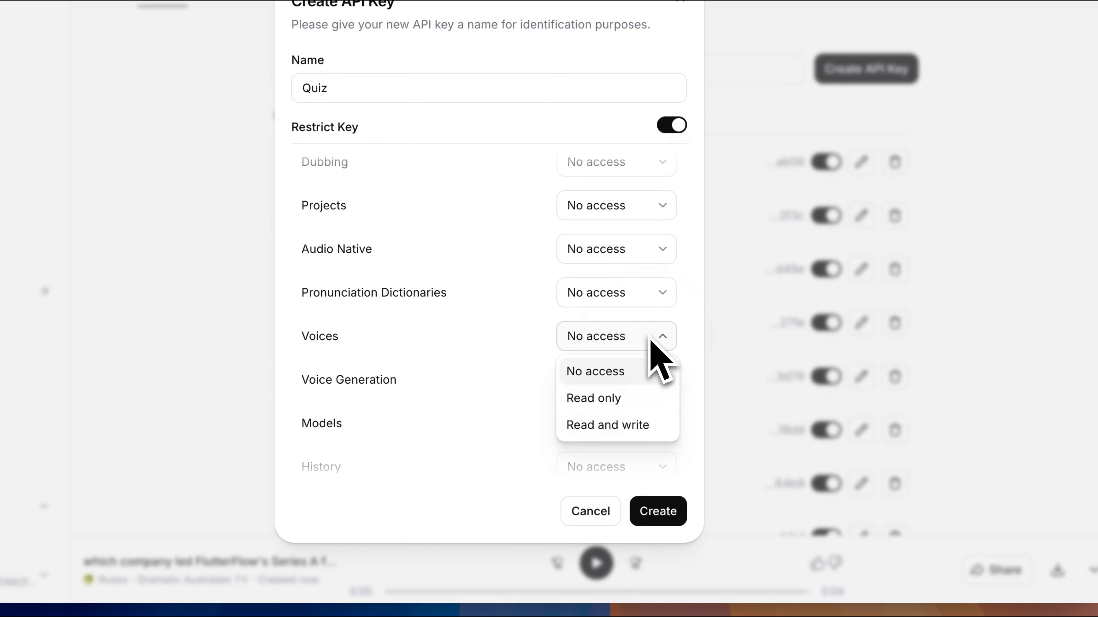
{"action": "left_click", "coordinate": [631, 397]}
{"action": "scroll", "coordinate": [639, 415], "scroll_direction": "down", "scroll_amount": 3}
{"action": "left_click", "coordinate": [632, 295]}
{"action": "left_click", "coordinate": [631, 356]}
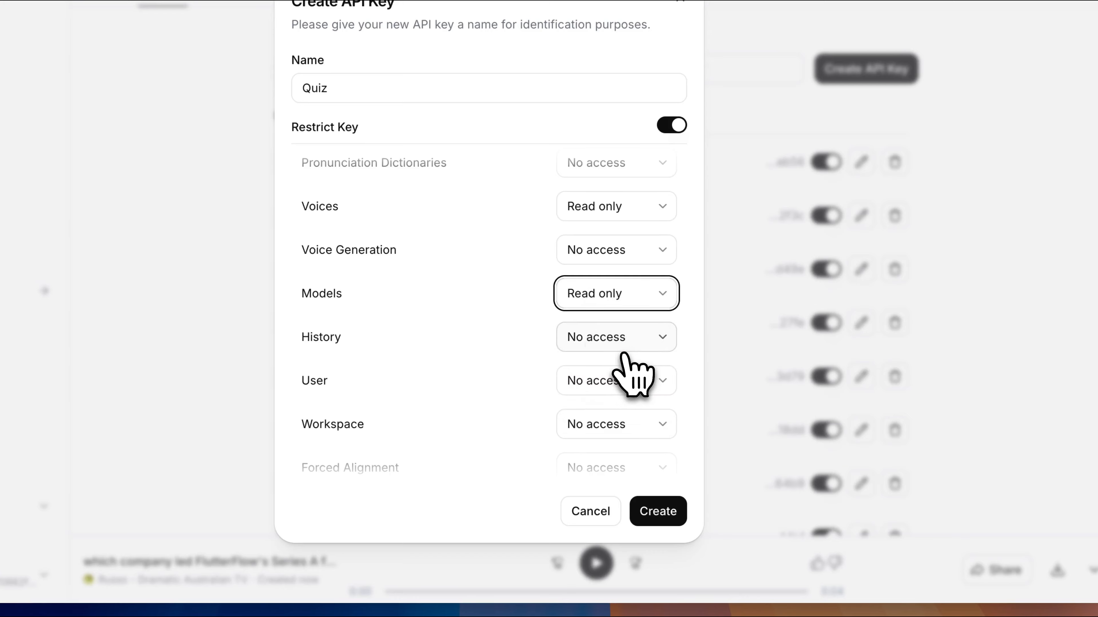
{"action": "scroll", "coordinate": [635, 380], "scroll_direction": "down", "scroll_amount": 1}
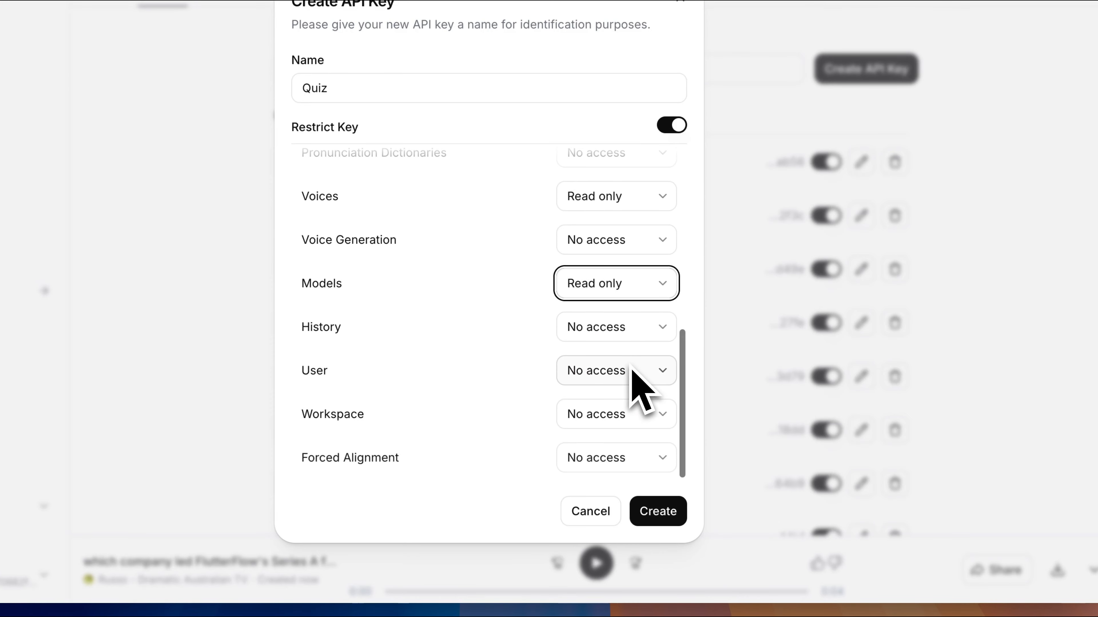
{"action": "left_click", "coordinate": [665, 516]}
Copy the new API key, switch to FlutterFlow and paste it as the ElevenLabs library's apiKey value.
{"action": "left_click", "coordinate": [638, 337]}
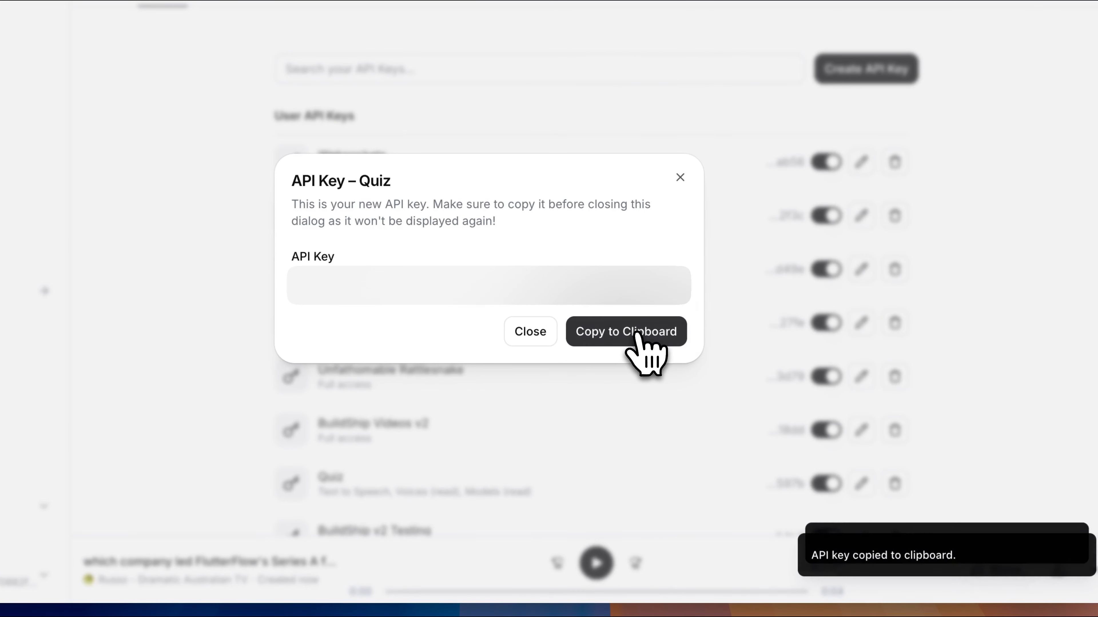
{"action": "key", "text": "super+Tab"}
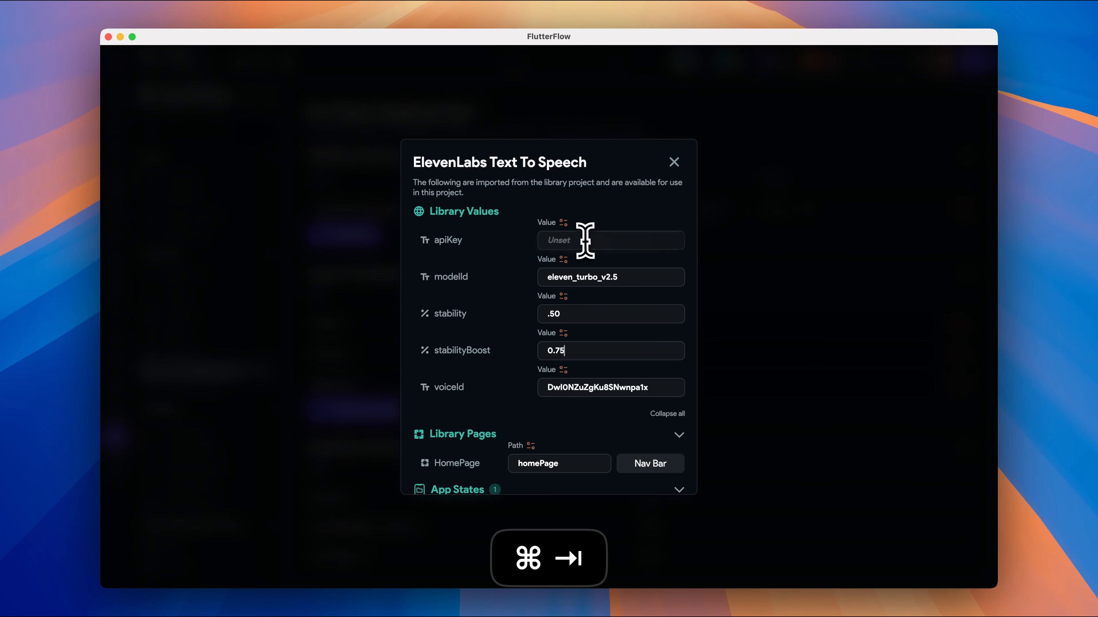
{"action": "left_click", "coordinate": [586, 241]}
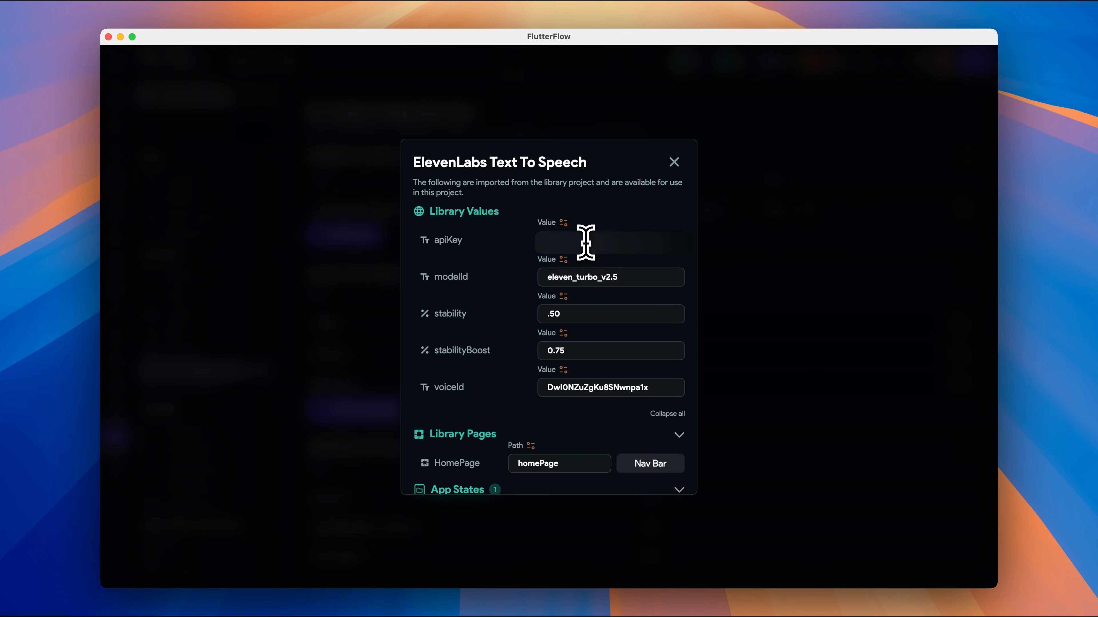
{"action": "key", "text": "super+v"}
Review the library's pages, app states, components, custom actions, configuration file snippets and assets, and close its details.
{"action": "scroll", "coordinate": [522, 303], "scroll_direction": "down", "scroll_amount": 10}
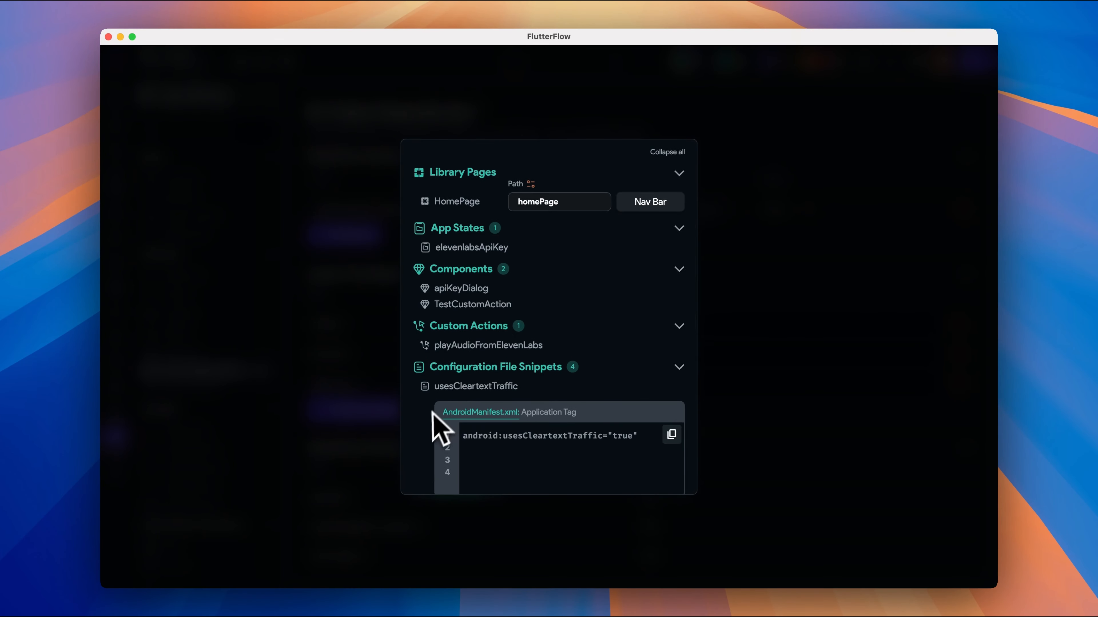
{"action": "scroll", "coordinate": [434, 435], "scroll_direction": "down", "scroll_amount": 10}
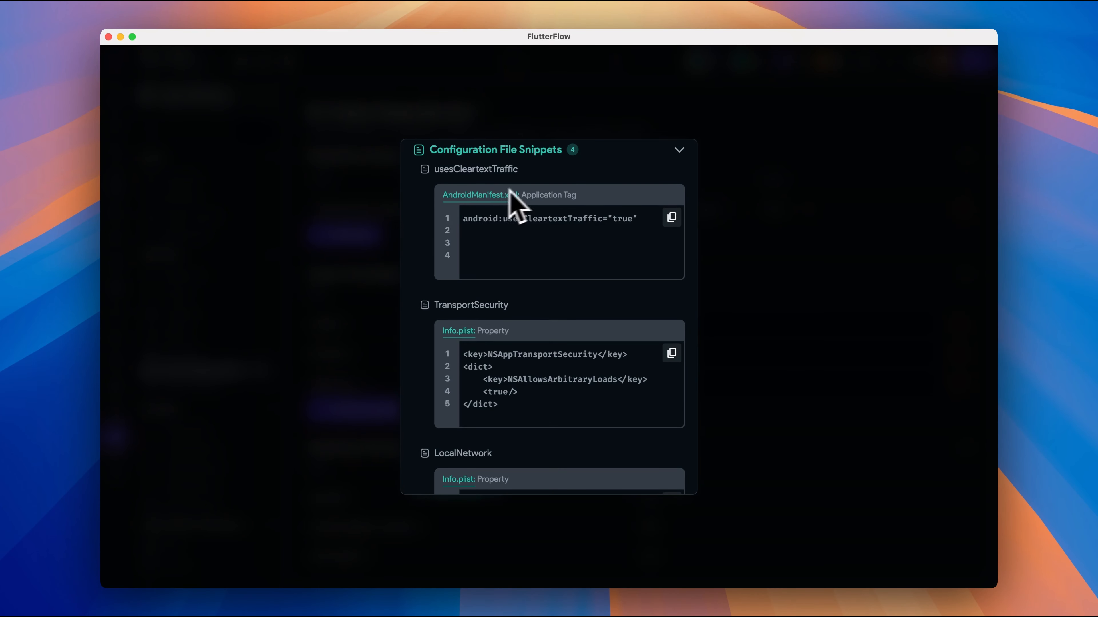
{"action": "scroll", "coordinate": [421, 336], "scroll_direction": "down", "scroll_amount": 5}
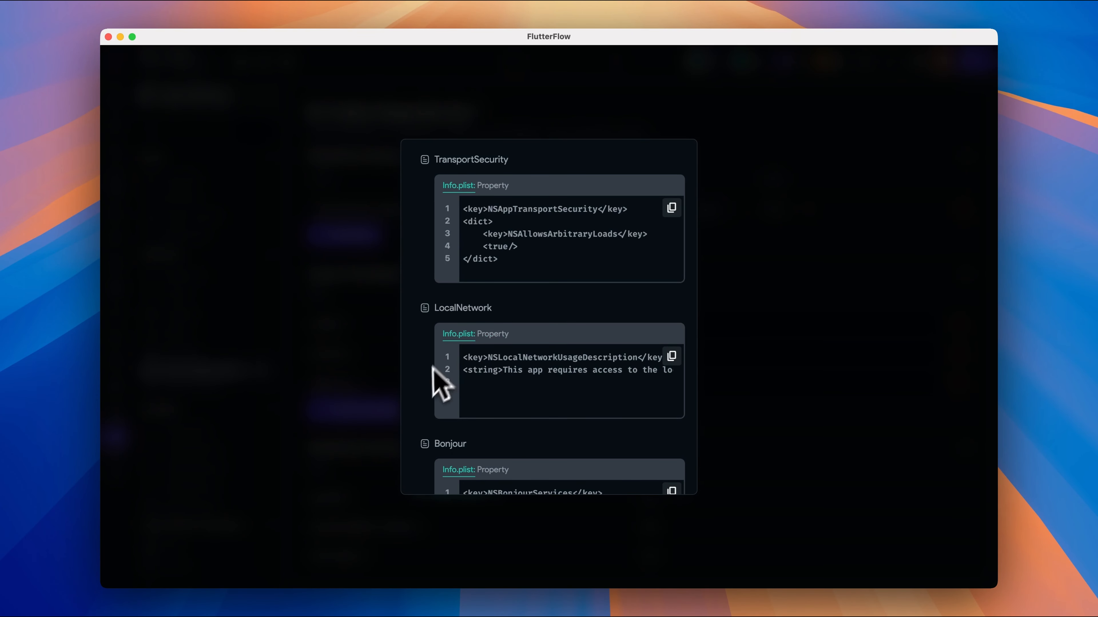
{"action": "scroll", "coordinate": [432, 367], "scroll_direction": "down", "scroll_amount": 4}
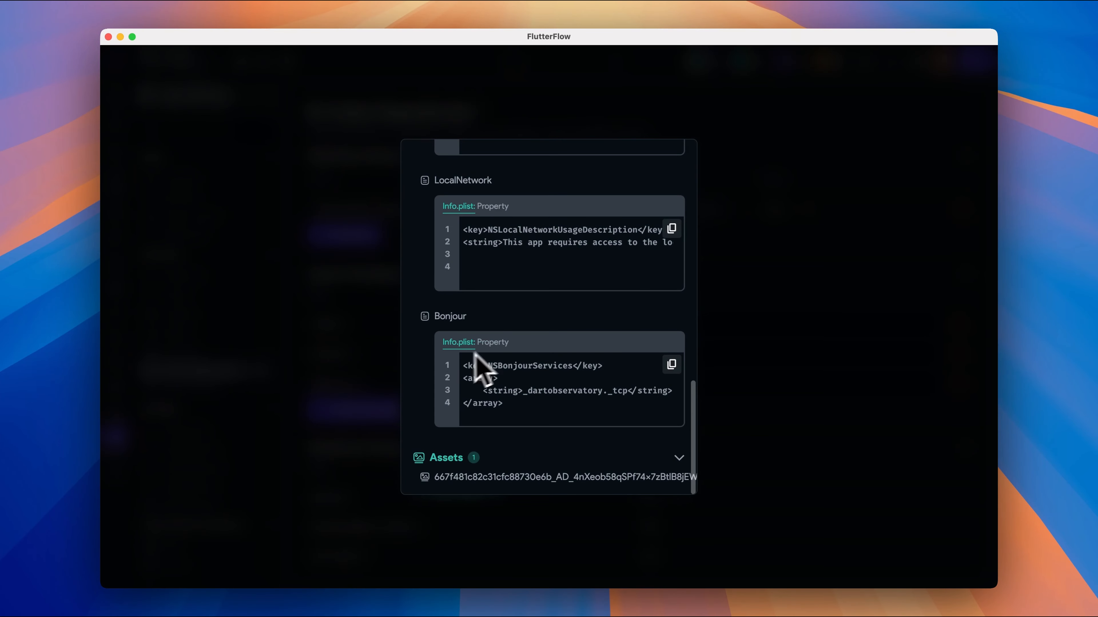
{"action": "scroll", "coordinate": [418, 449], "scroll_direction": "down", "scroll_amount": 1}
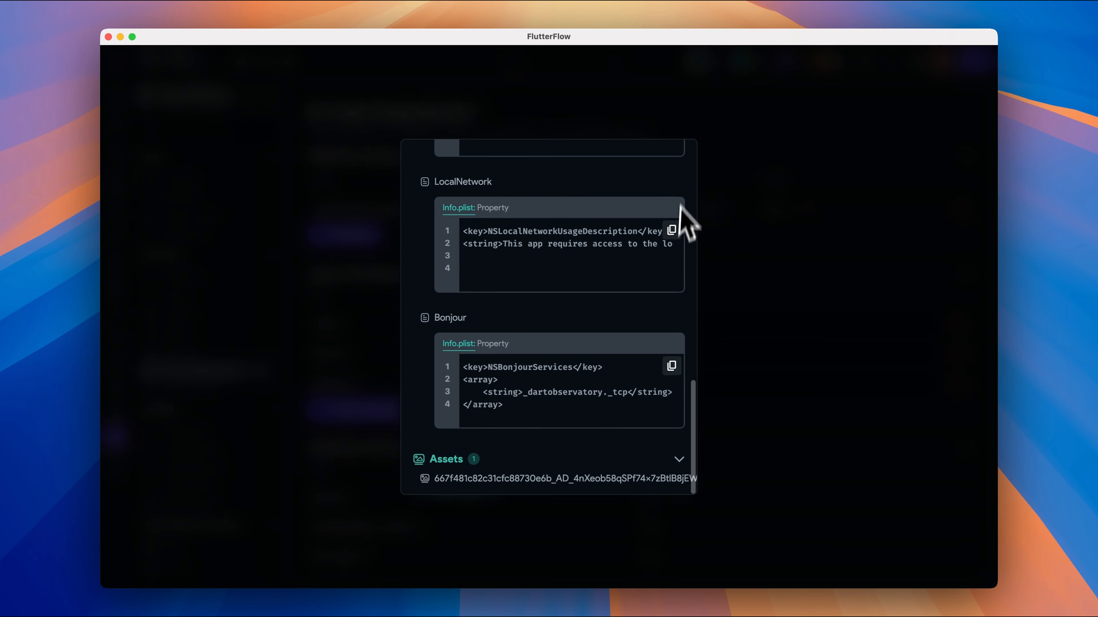
{"action": "scroll", "coordinate": [688, 238], "scroll_direction": "up", "scroll_amount": 15}
{"action": "left_click", "coordinate": [664, 212]}
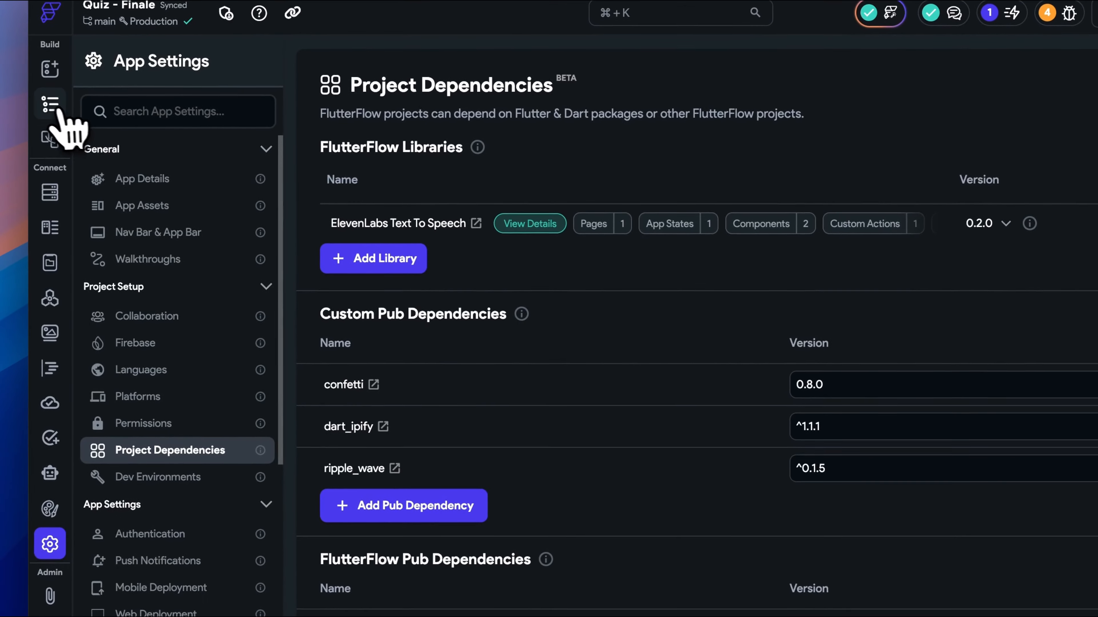
Show the widget tree, enlarge the page list, collapse the auth folder and open the QuizOfHeaderCard component.
{"action": "left_click", "coordinate": [50, 103]}
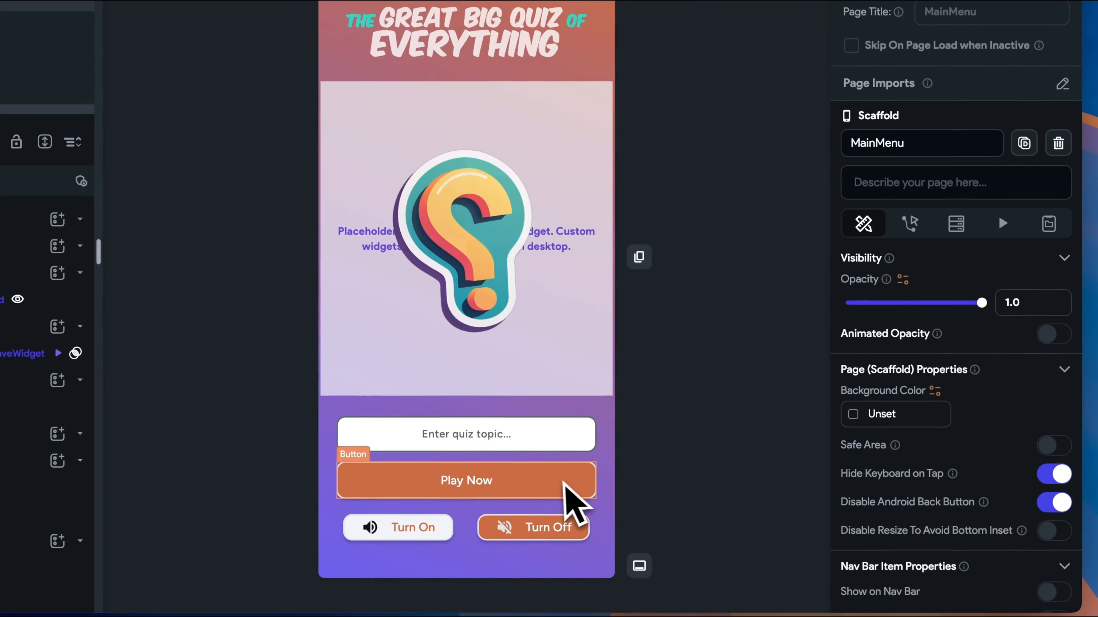
{"action": "left_click", "coordinate": [778, 614]}
{"action": "left_click_drag", "start_coordinate": [181, 252], "coordinate": [179, 329]}
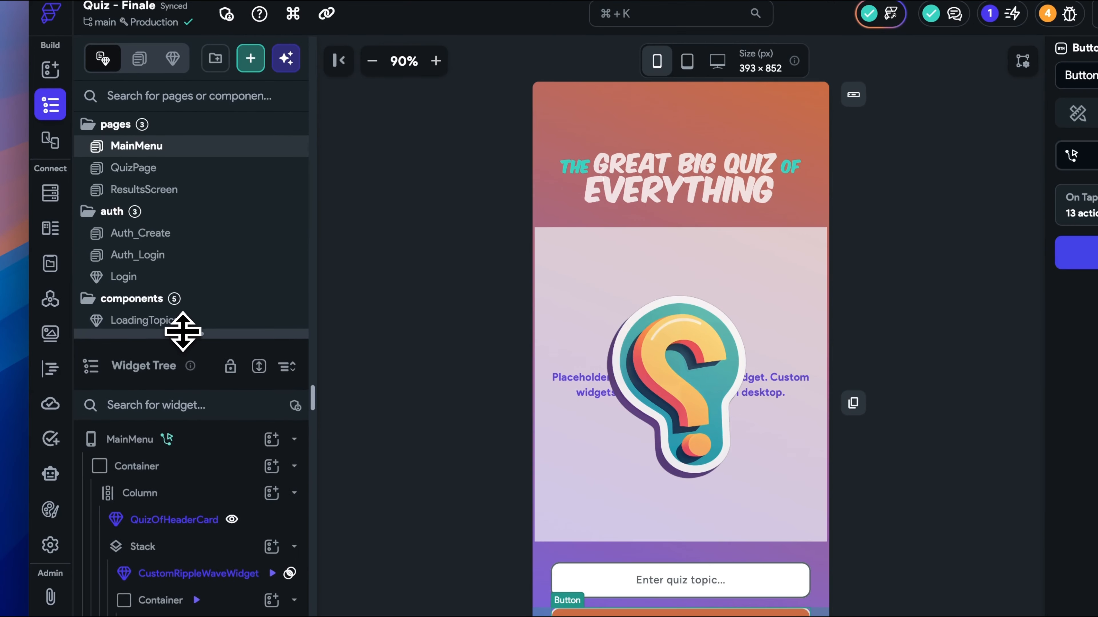
{"action": "left_click", "coordinate": [106, 210]}
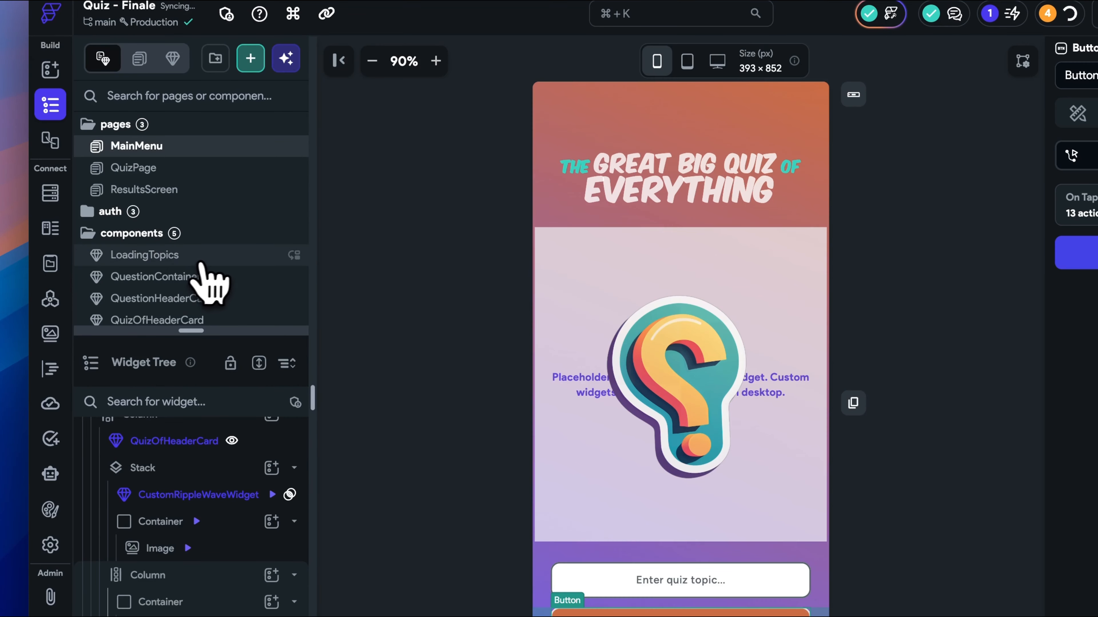
{"action": "scroll", "coordinate": [216, 265], "scroll_direction": "down", "scroll_amount": 3}
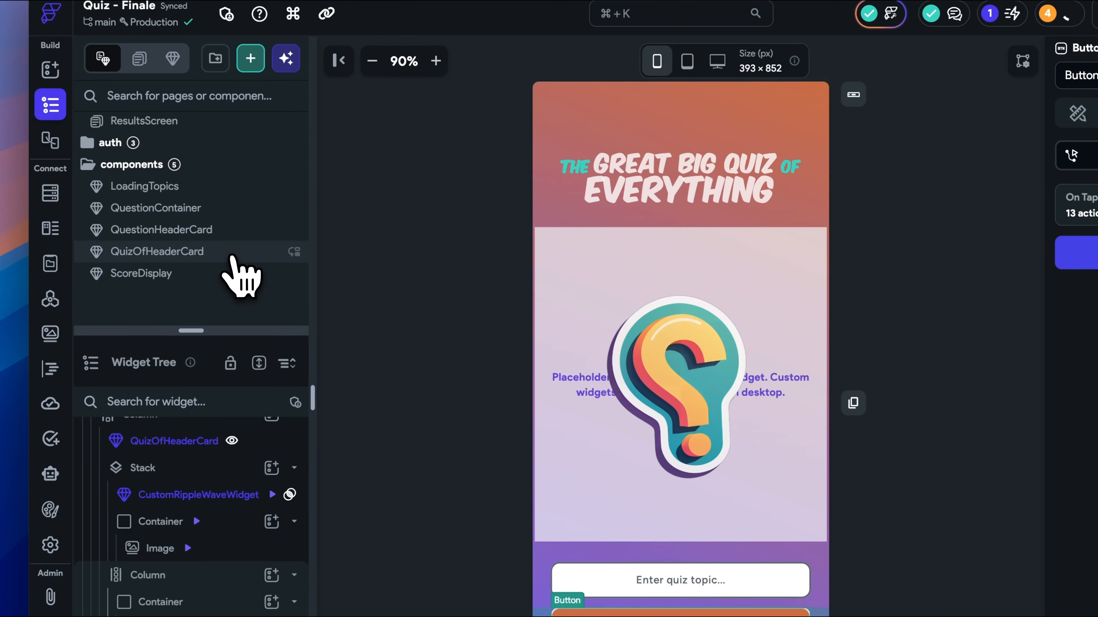
{"action": "left_click", "coordinate": [229, 255]}
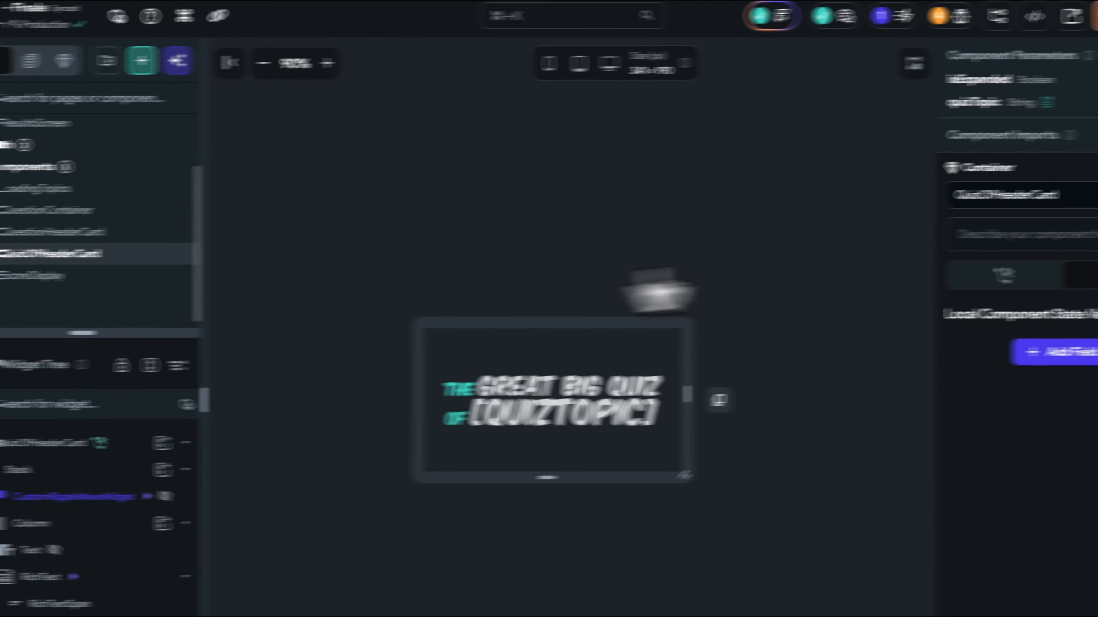
Open QuizOfHeaderCard's On Initialization action flow and edit the multiple conditions of Conditional Action 1 in an enlarged variable dialog.
{"action": "left_click", "coordinate": [1077, 276]}
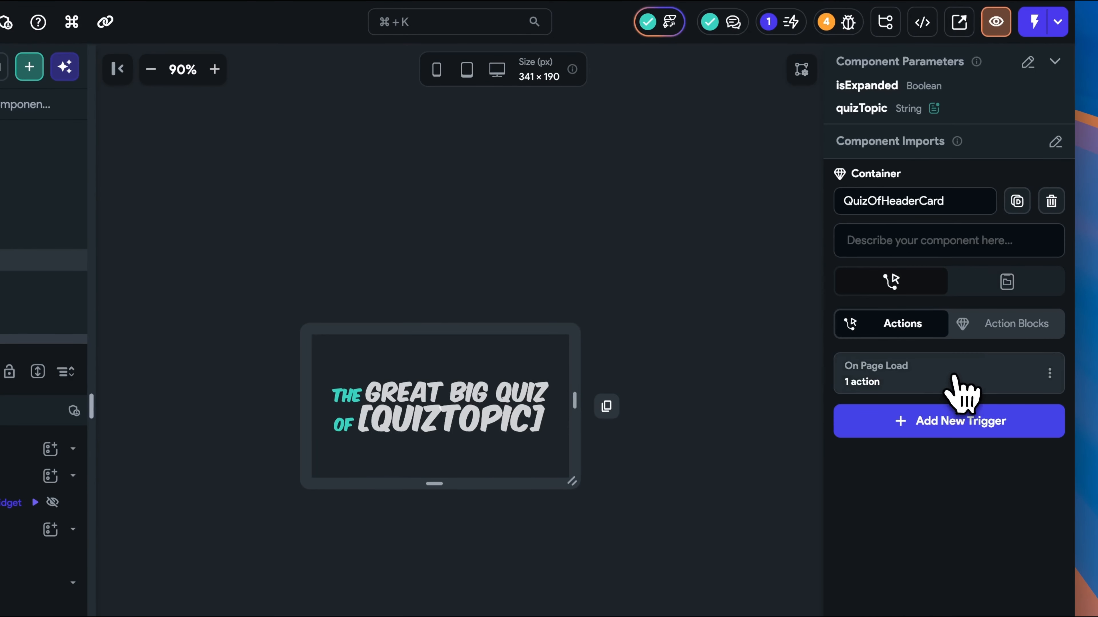
{"action": "left_click", "coordinate": [959, 377]}
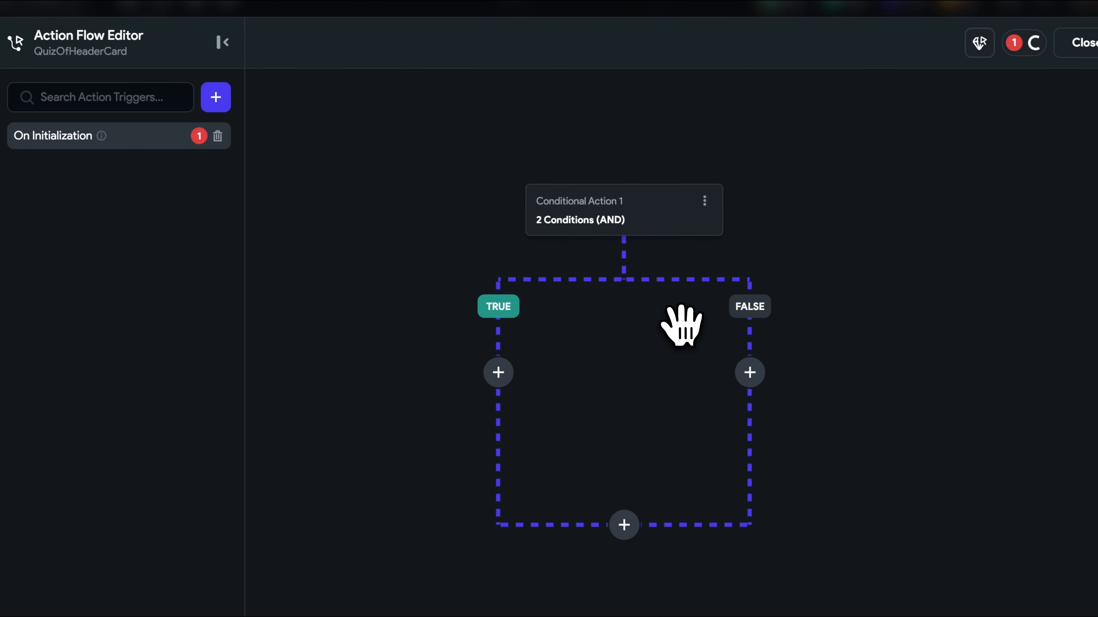
{"action": "left_click", "coordinate": [627, 184]}
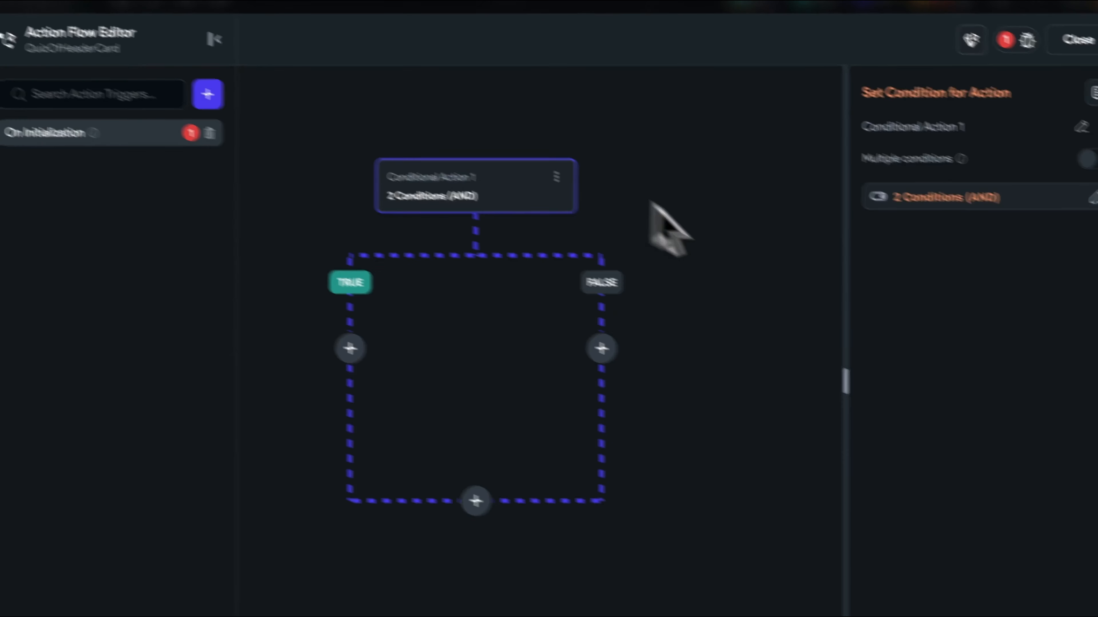
{"action": "left_click", "coordinate": [990, 198]}
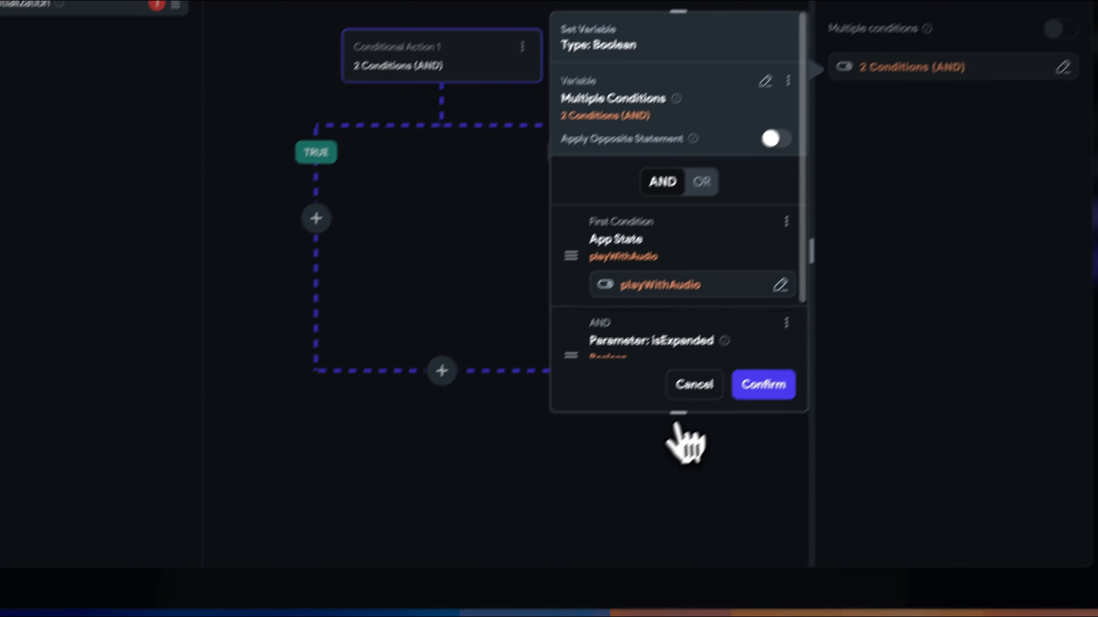
{"action": "left_click_drag", "start_coordinate": [593, 497], "coordinate": [587, 616]}
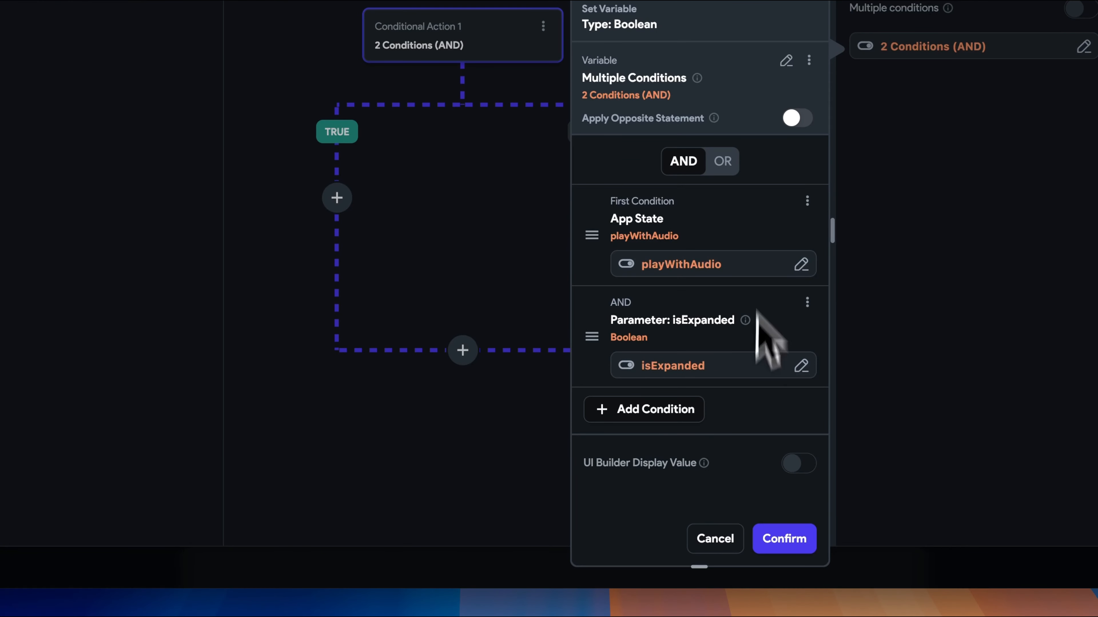
Set the first condition to the project app state variable playWithAudio.
{"action": "left_click", "coordinate": [706, 265]}
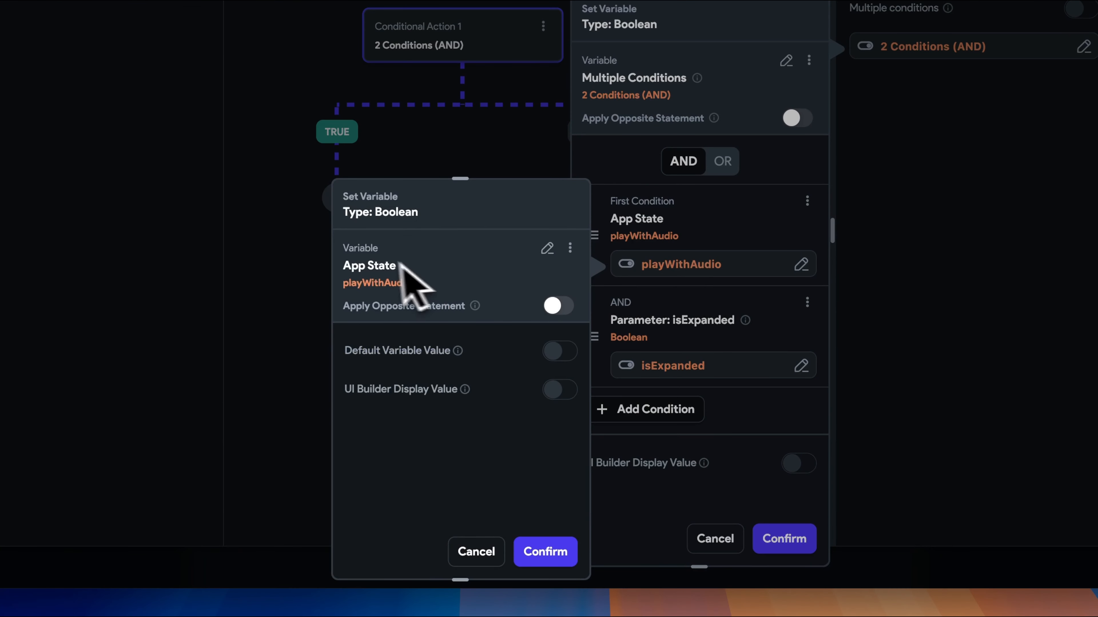
{"action": "left_click", "coordinate": [593, 248]}
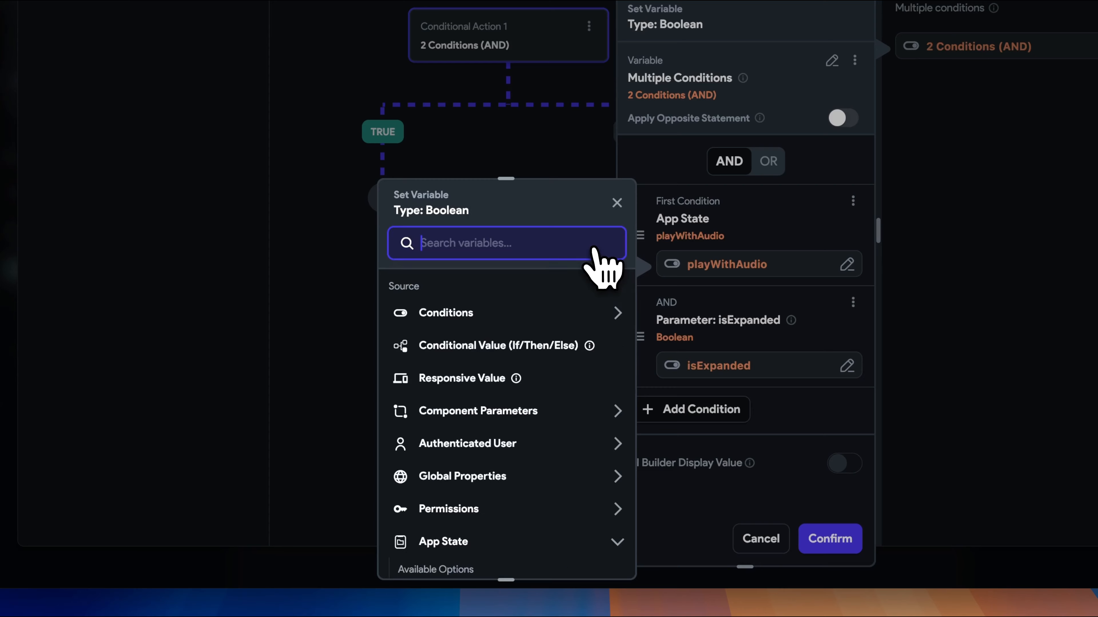
{"action": "scroll", "coordinate": [561, 381], "scroll_direction": "down", "scroll_amount": 3}
{"action": "scroll", "coordinate": [536, 416], "scroll_direction": "down", "scroll_amount": 4}
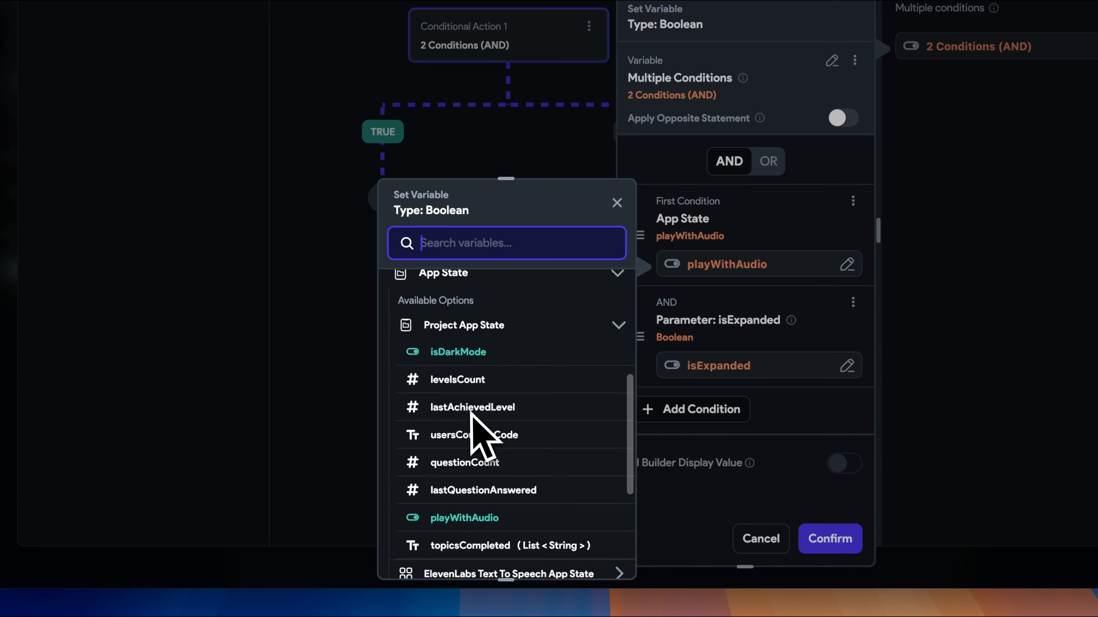
{"action": "left_click", "coordinate": [483, 410]}
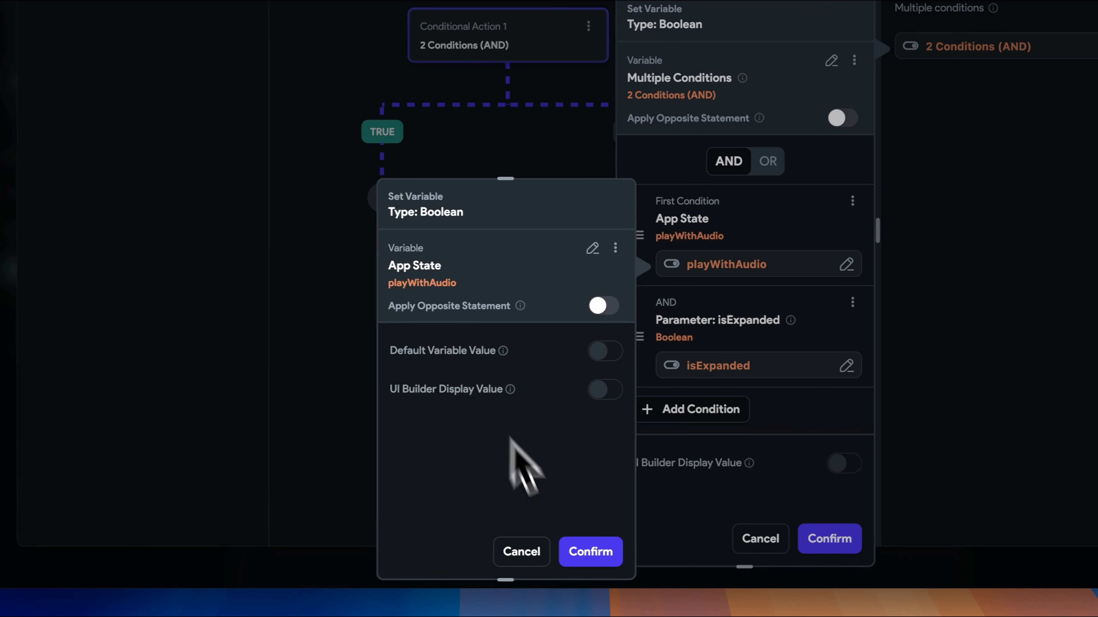
{"action": "left_click", "coordinate": [607, 558]}
Set the second AND condition to the component parameter isExpanded and confirm the combined conditions.
{"action": "left_click", "coordinate": [659, 367]}
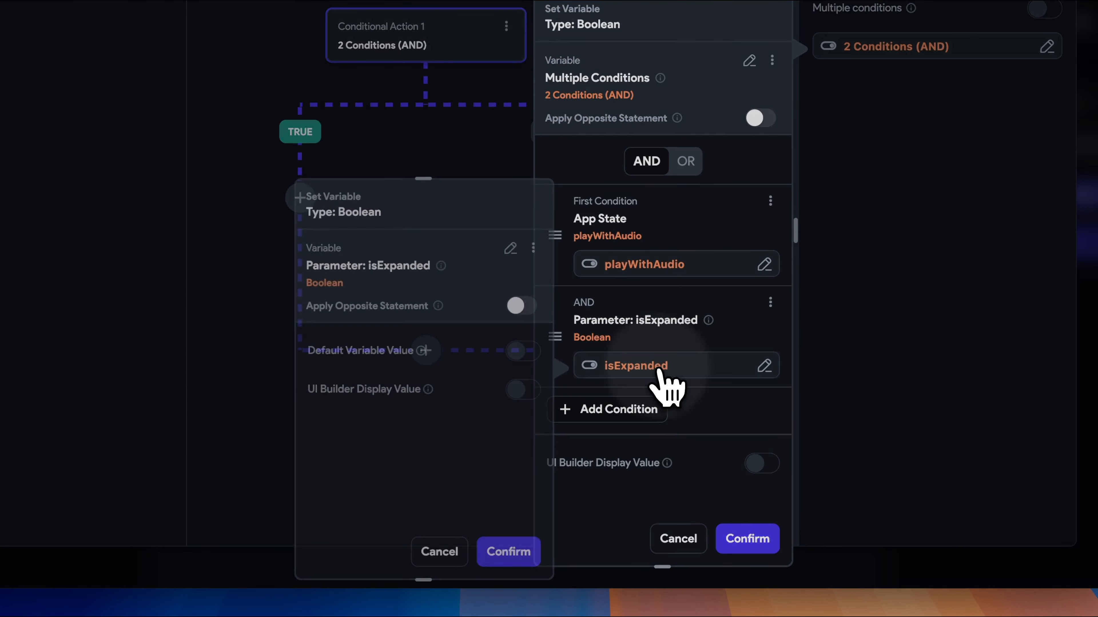
{"action": "left_click", "coordinate": [511, 246]}
{"action": "scroll", "coordinate": [502, 454], "scroll_direction": "down", "scroll_amount": 2}
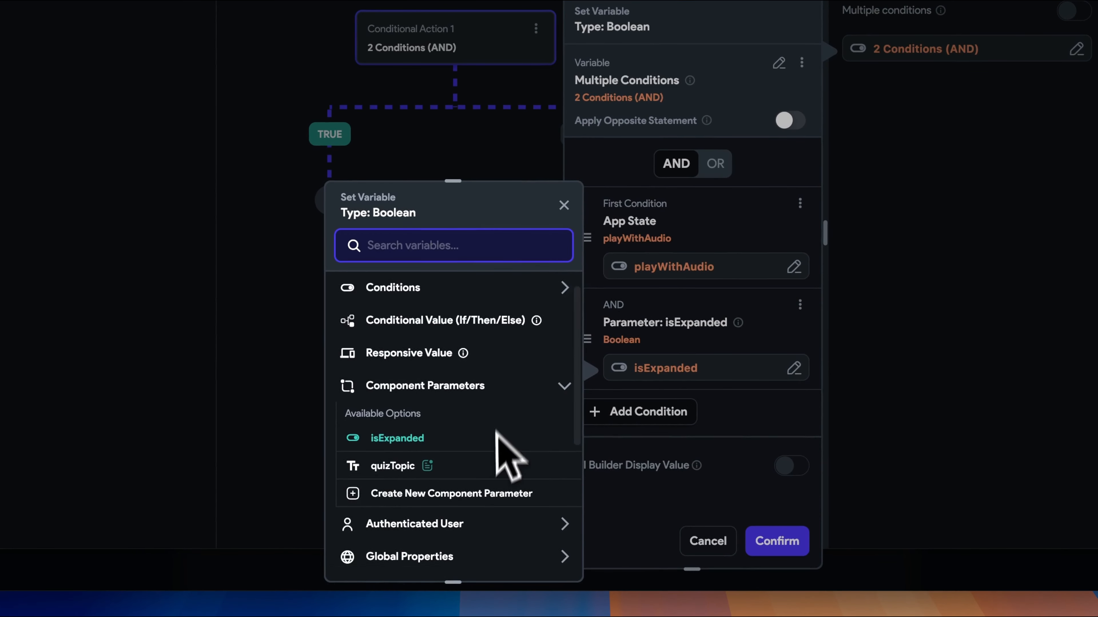
{"action": "left_click", "coordinate": [406, 429]}
{"action": "left_click", "coordinate": [542, 555]}
{"action": "left_click", "coordinate": [791, 540]}
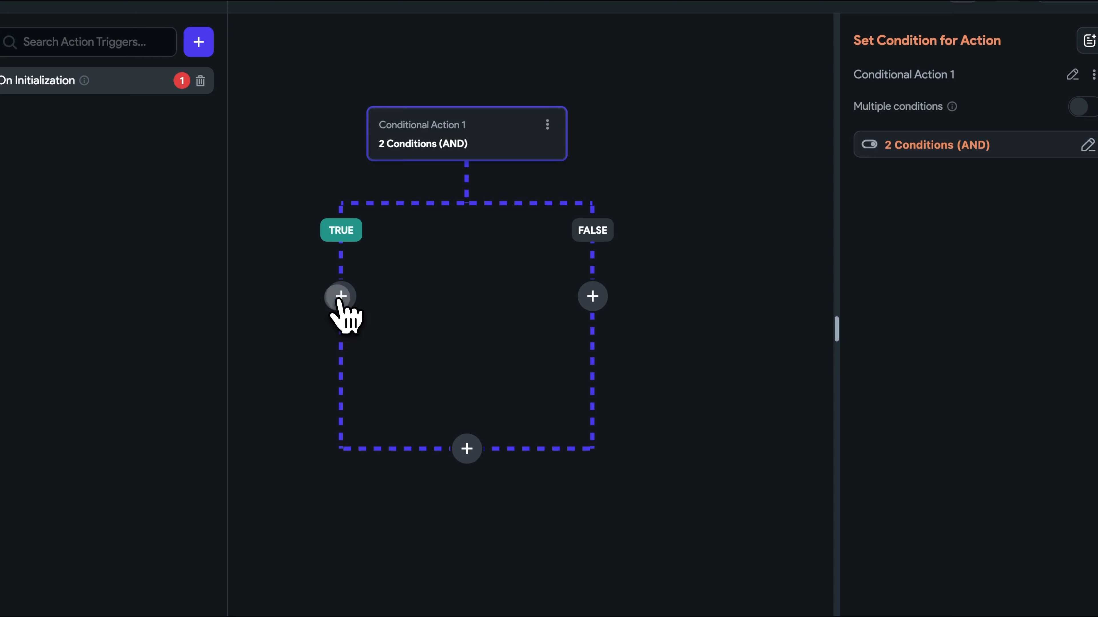
Add the ElevenLabs Text To Speech custom action playAudioFromElevenLabs to the TRUE branch of Conditional Action 1.
{"action": "left_click", "coordinate": [340, 297]}
{"action": "left_click", "coordinate": [350, 339]}
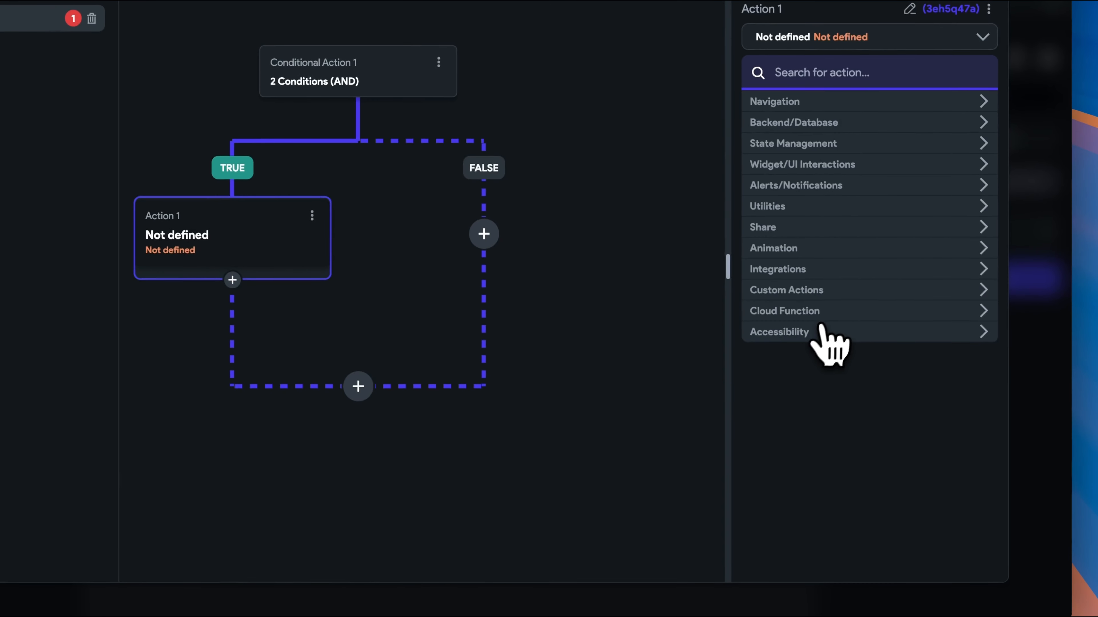
{"action": "left_click", "coordinate": [840, 290]}
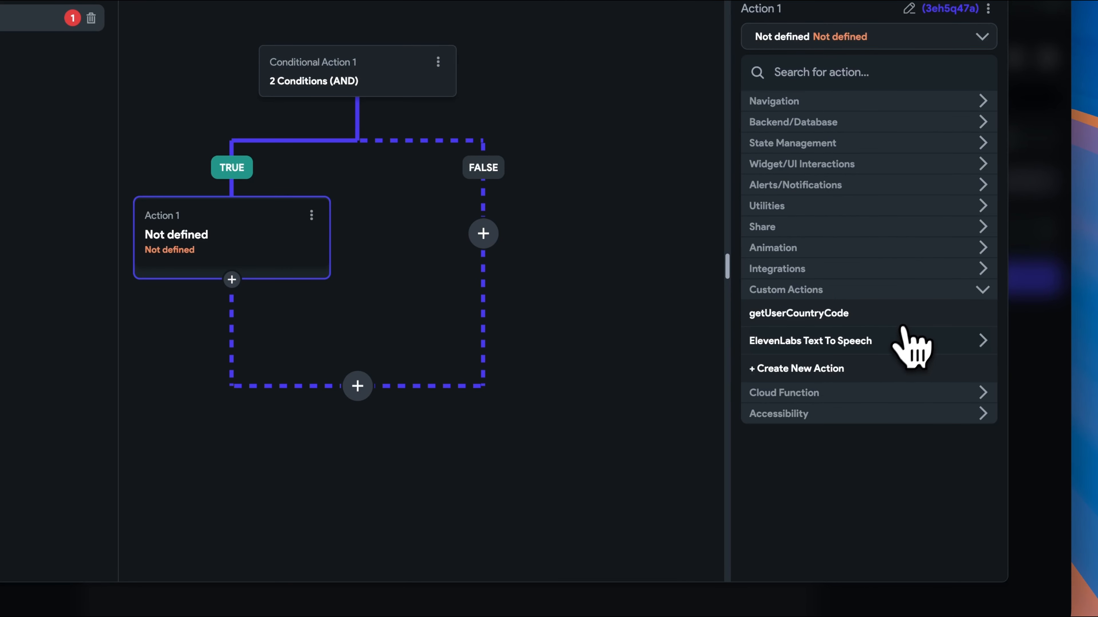
{"action": "left_click", "coordinate": [915, 346]}
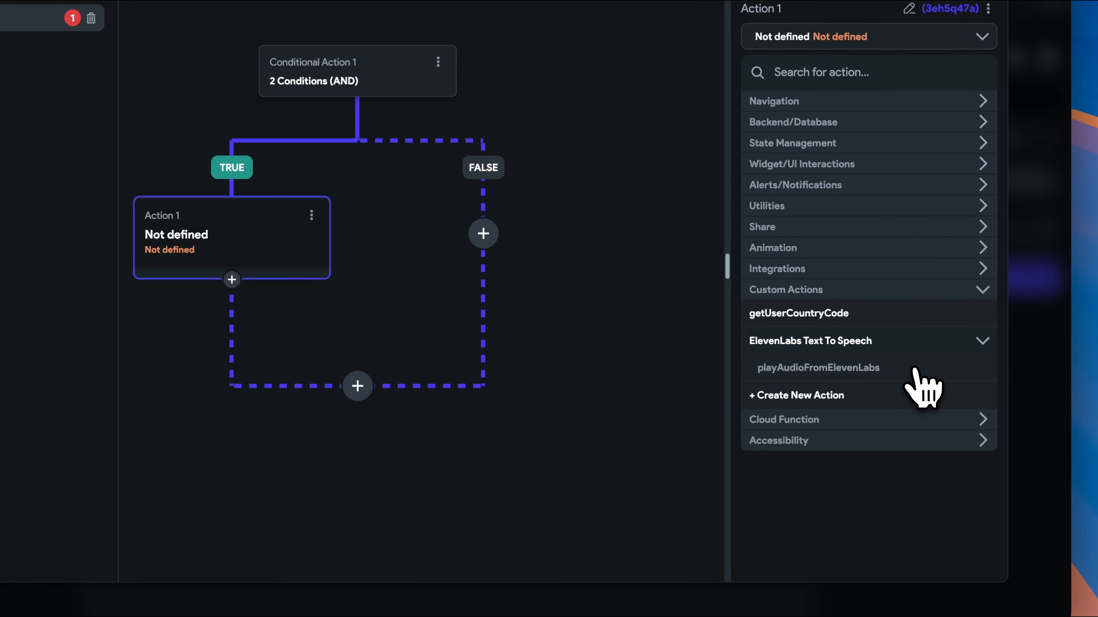
{"action": "left_click", "coordinate": [914, 368]}
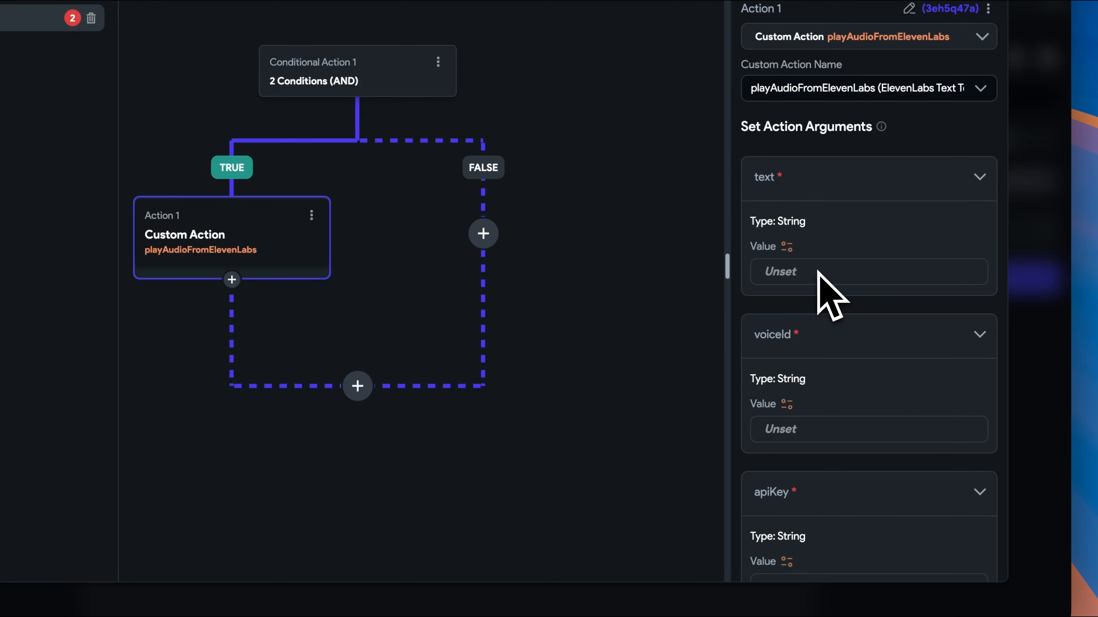
Make the action's text argument a Combine Text variable whose first text is "Get ready to play, the great big quiz of ".
{"action": "left_click", "coordinate": [786, 246]}
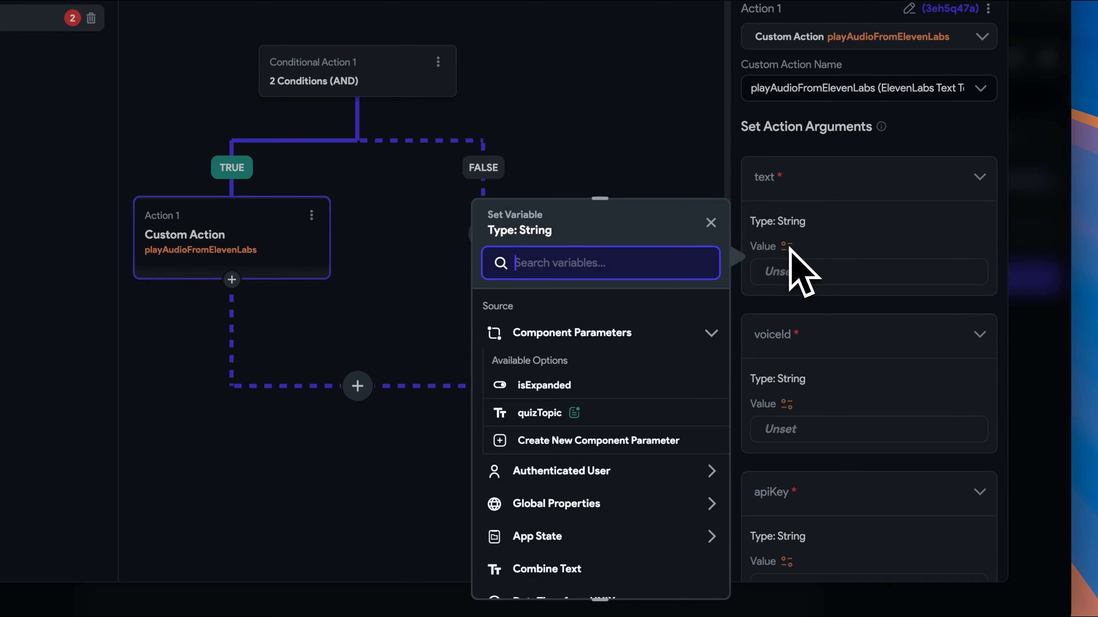
{"action": "scroll", "coordinate": [627, 510], "scroll_direction": "down", "scroll_amount": 5}
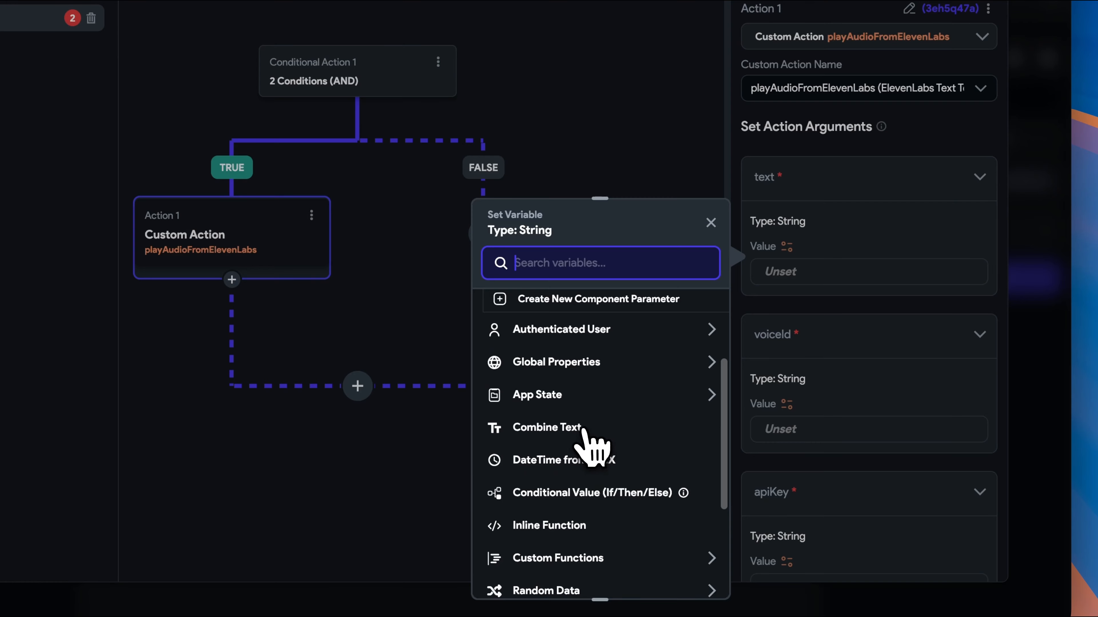
{"action": "left_click", "coordinate": [581, 423]}
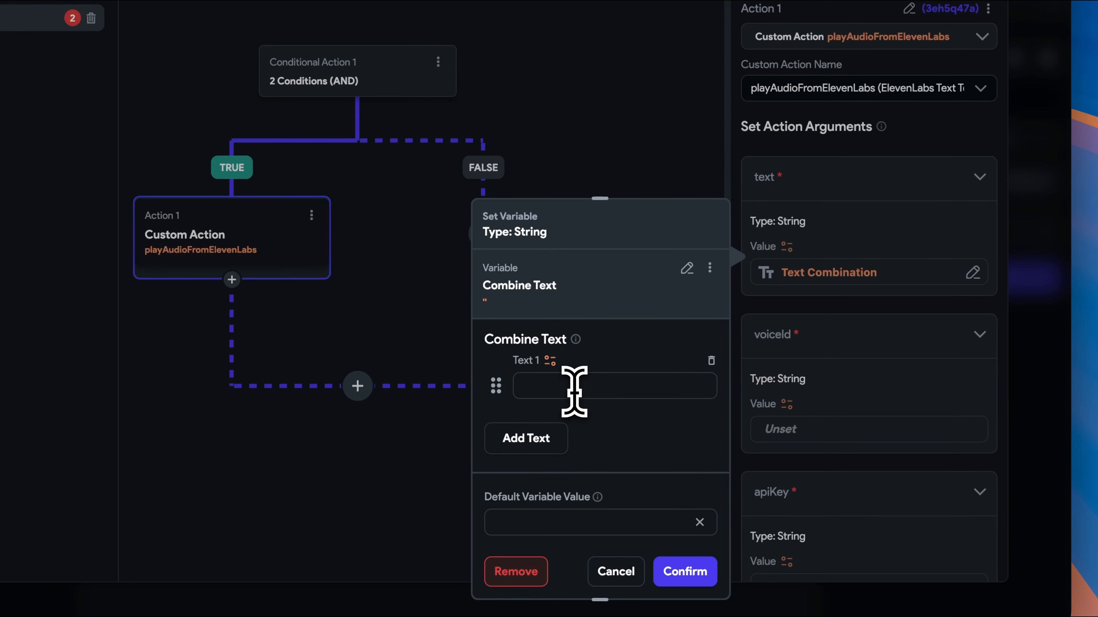
{"action": "type", "text": "Get ready to play, the great big quiz of"}
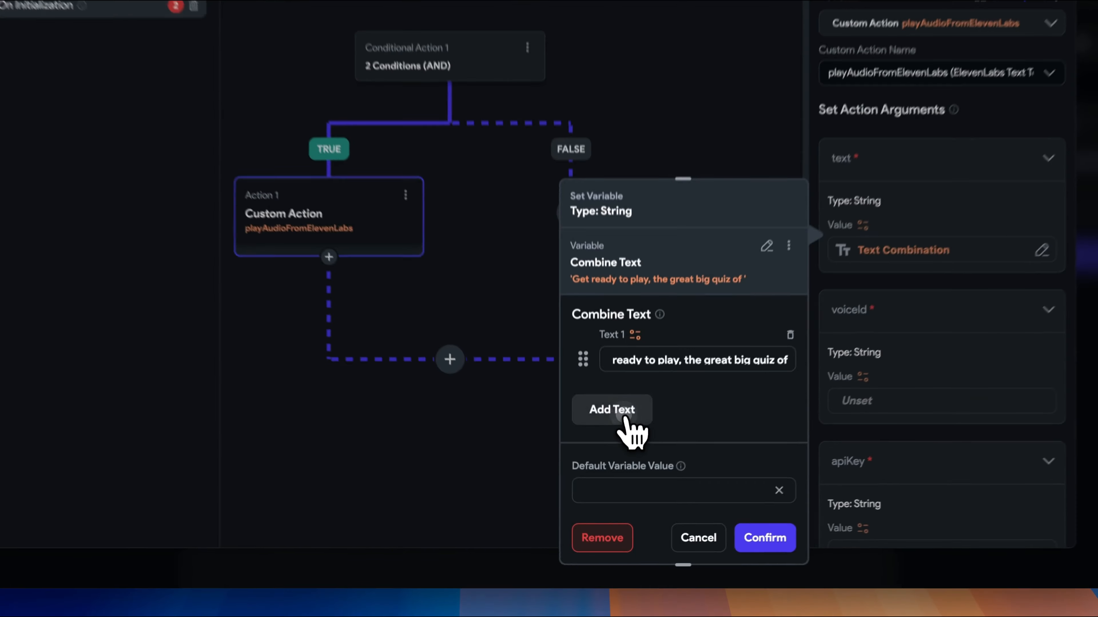
Add the component parameter quizTopic as the second text of the combination and confirm the text argument.
{"action": "left_click", "coordinate": [616, 457]}
{"action": "left_click", "coordinate": [637, 382]}
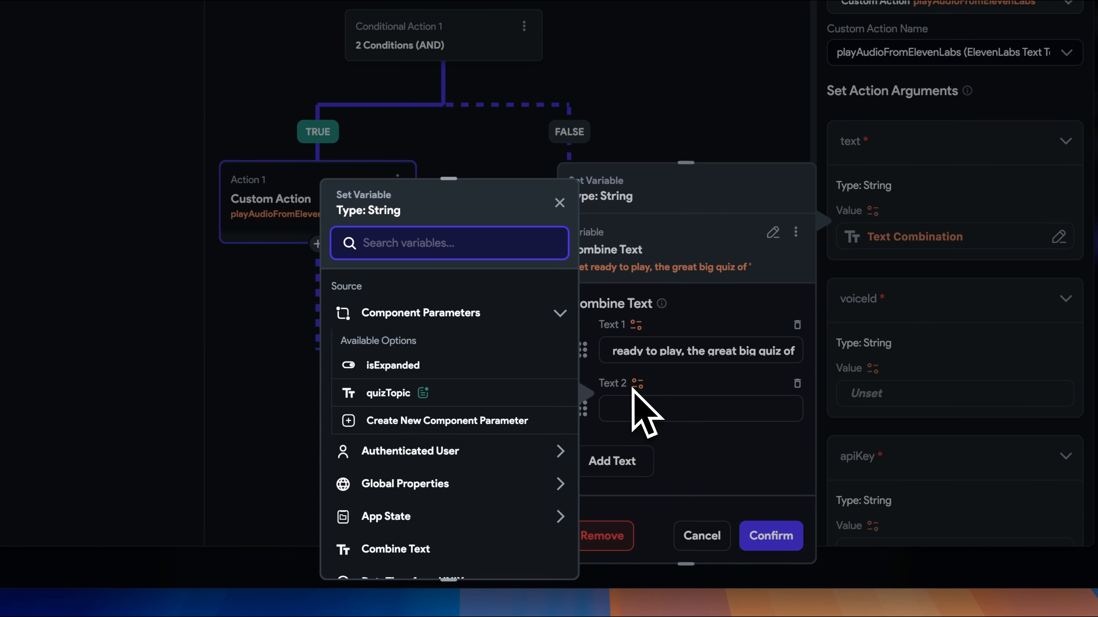
{"action": "left_click", "coordinate": [380, 393]}
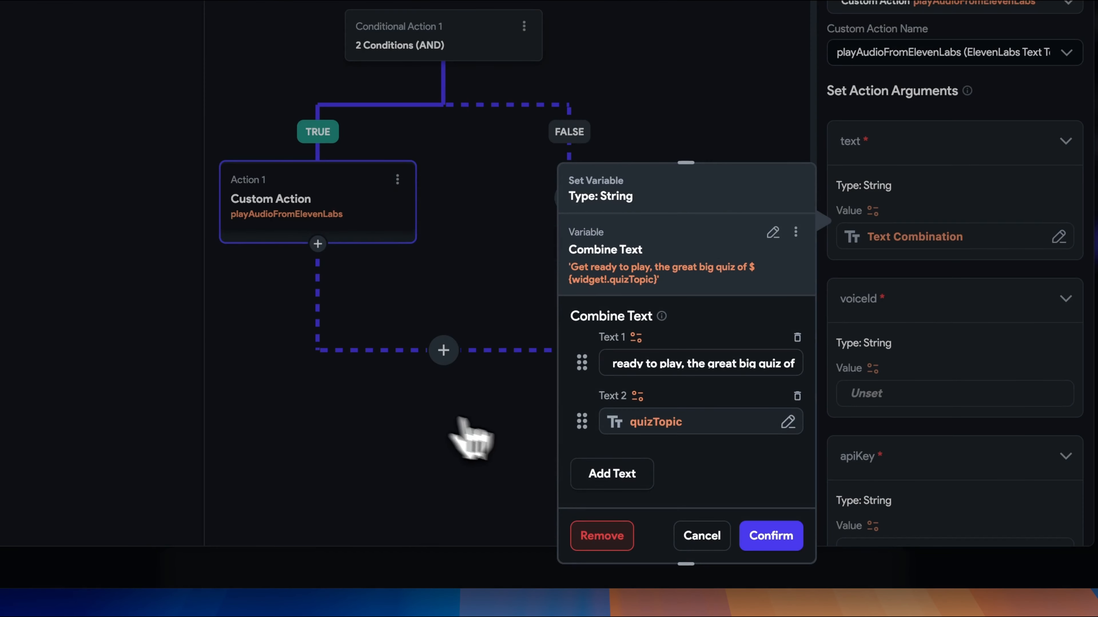
{"action": "scroll", "coordinate": [674, 445], "scroll_direction": "down", "scroll_amount": 3}
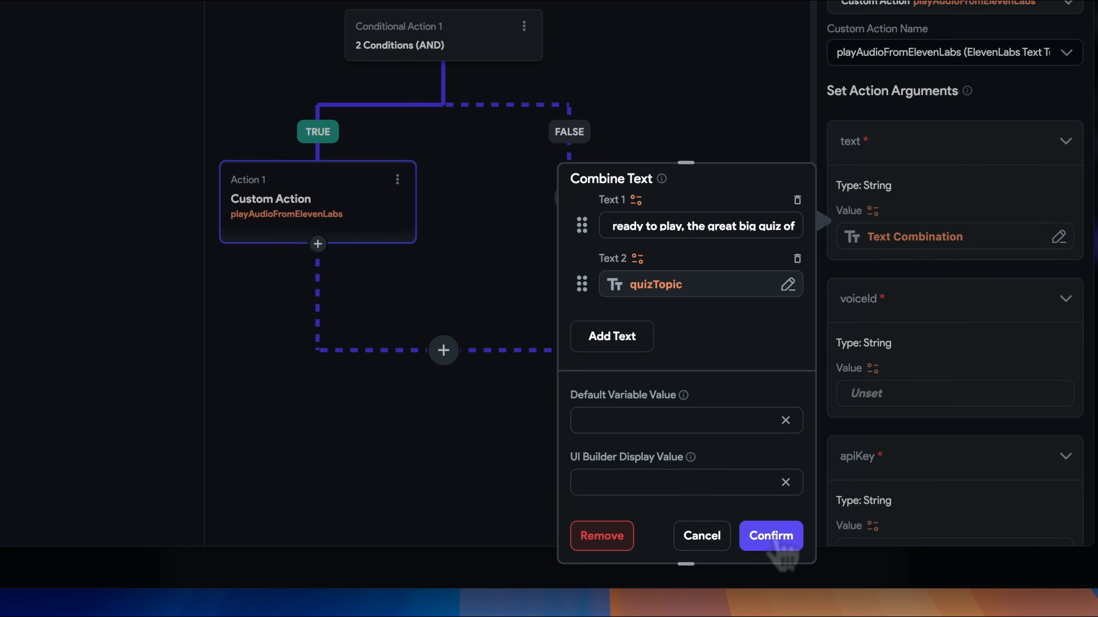
{"action": "left_click", "coordinate": [772, 536]}
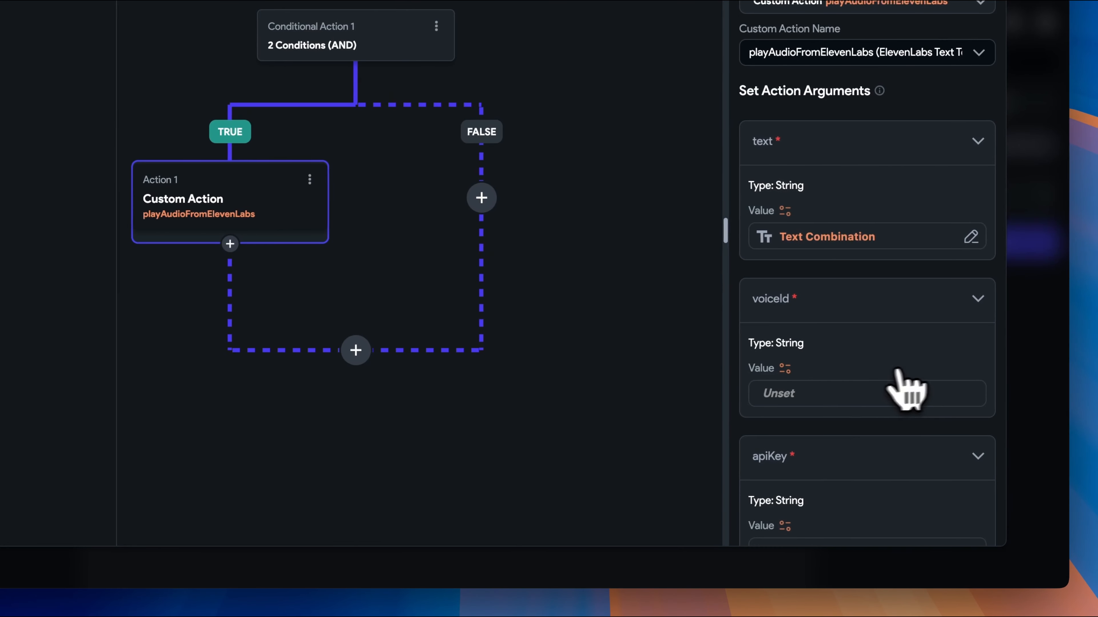
{"action": "scroll", "coordinate": [929, 389], "scroll_direction": "down", "scroll_amount": 3}
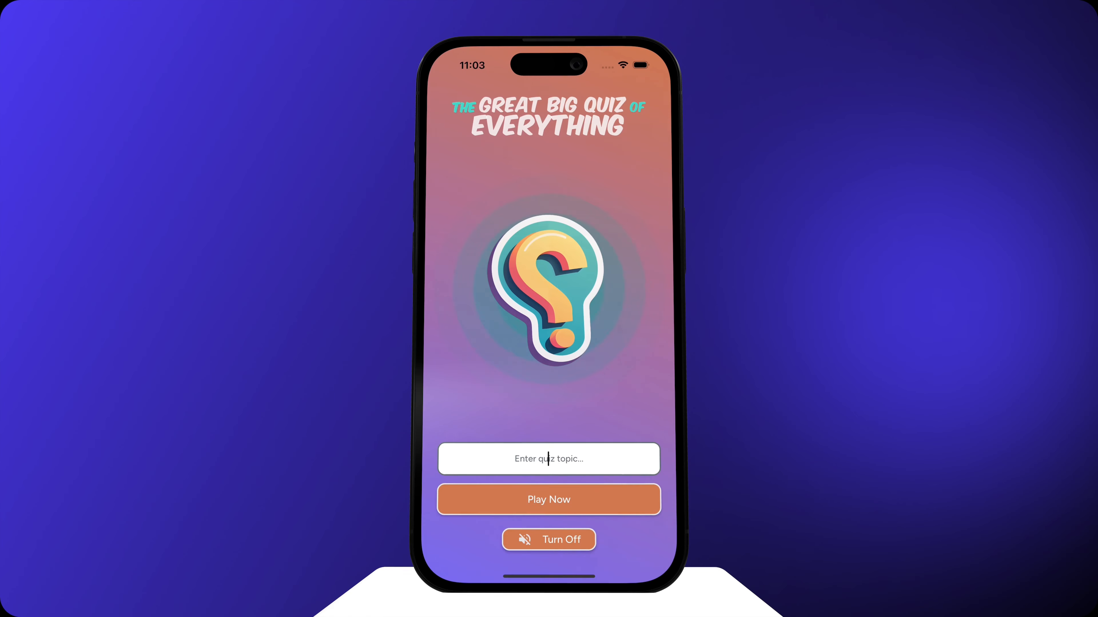
In the running quiz app on the phone, enter "Visual app development" as the quiz topic.
{"action": "type", "text": "Visual app deve"}
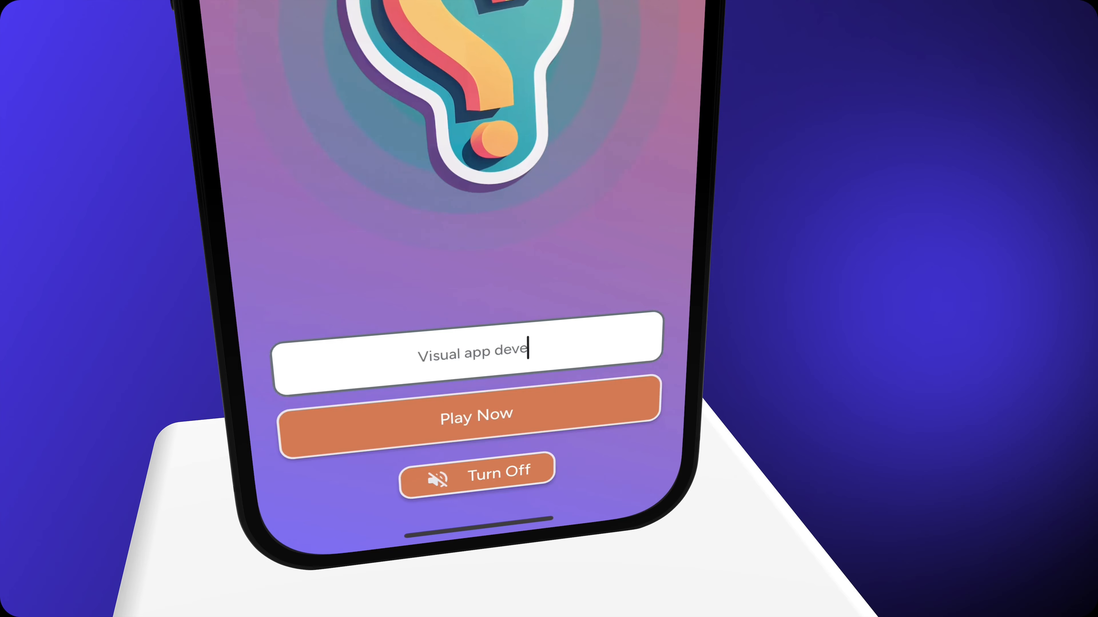
{"action": "type", "text": "lopment"}
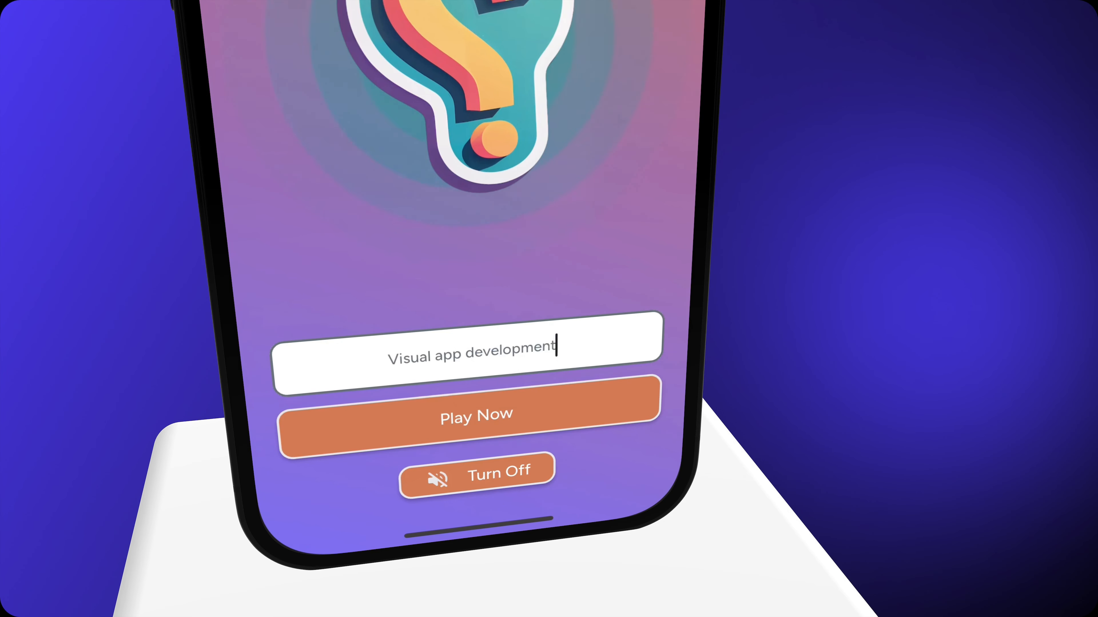